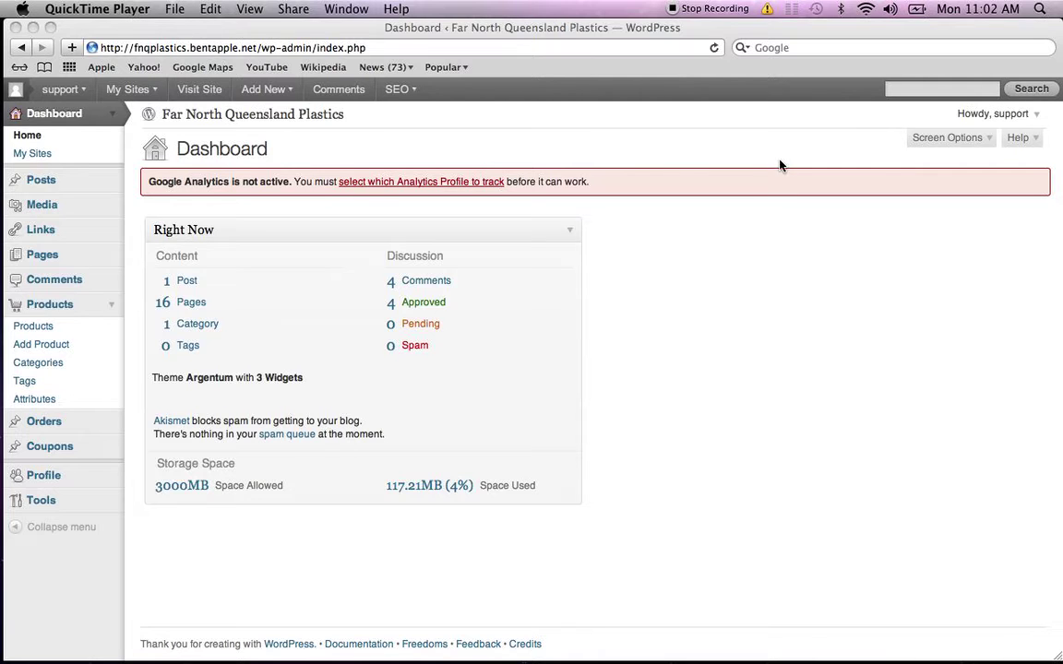
Start a new product entry in the site's product catalogue
{"action": "left_click", "coordinate": [658, 152]}
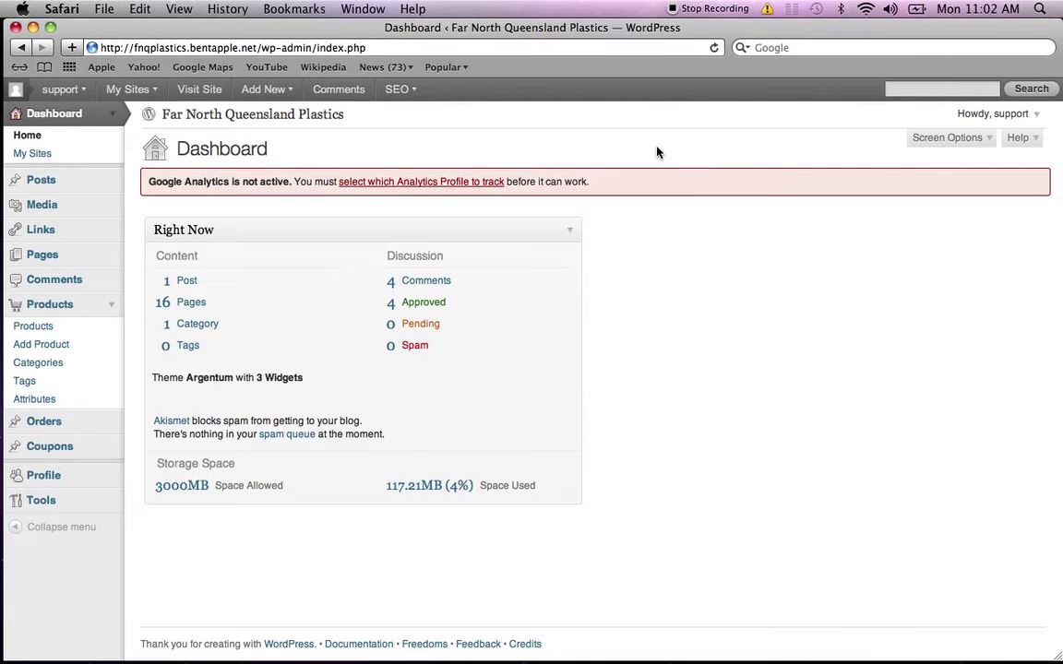
{"action": "left_click", "coordinate": [112, 309]}
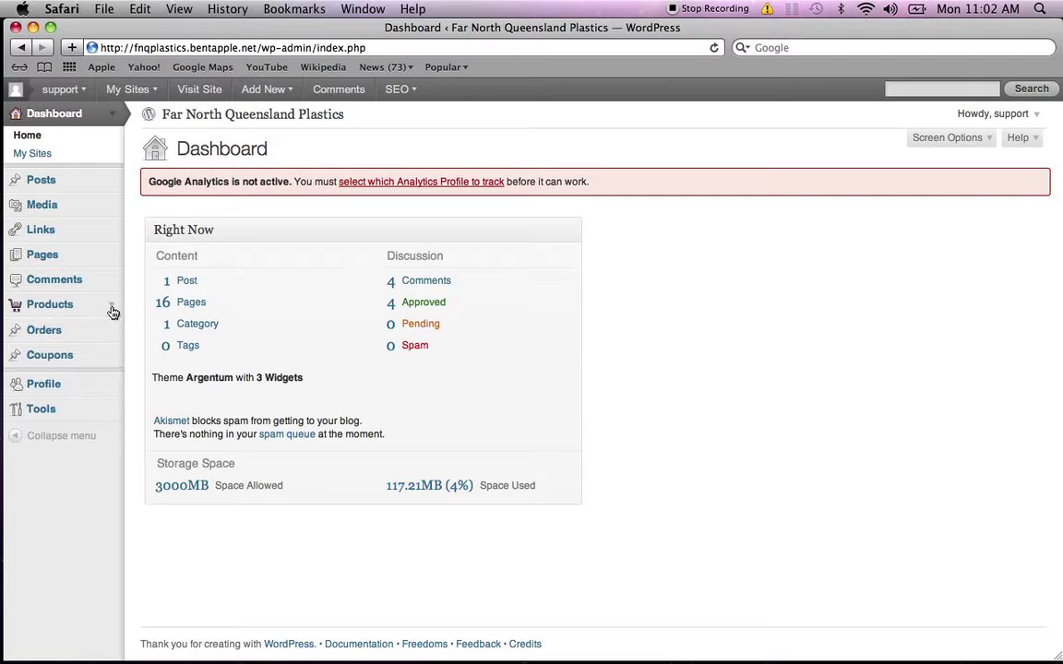
{"action": "left_click", "coordinate": [111, 311]}
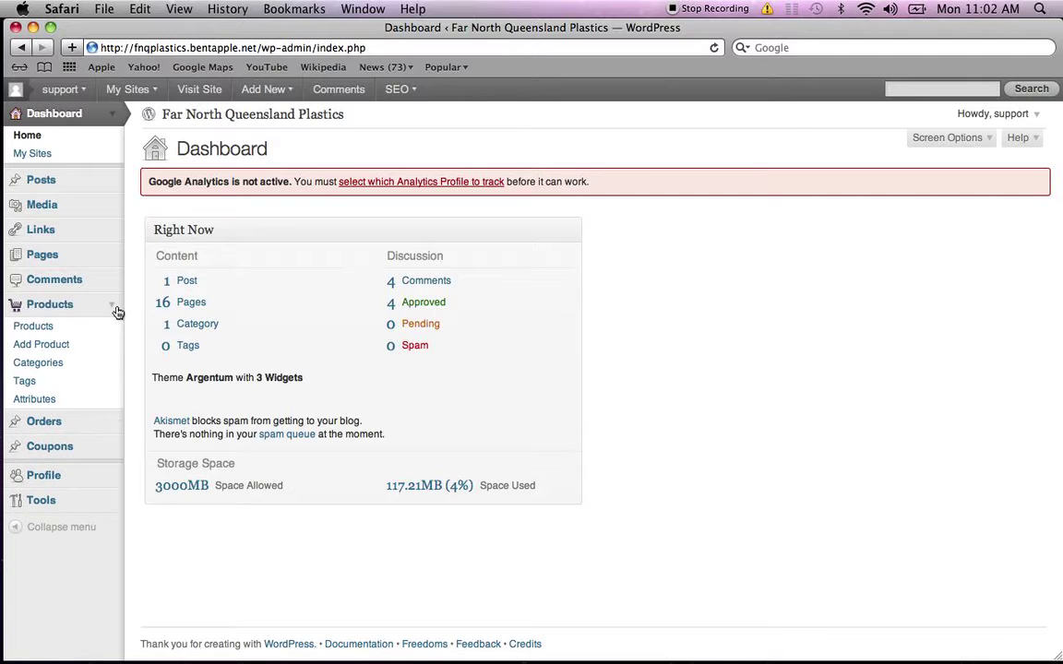
{"action": "left_click", "coordinate": [64, 346]}
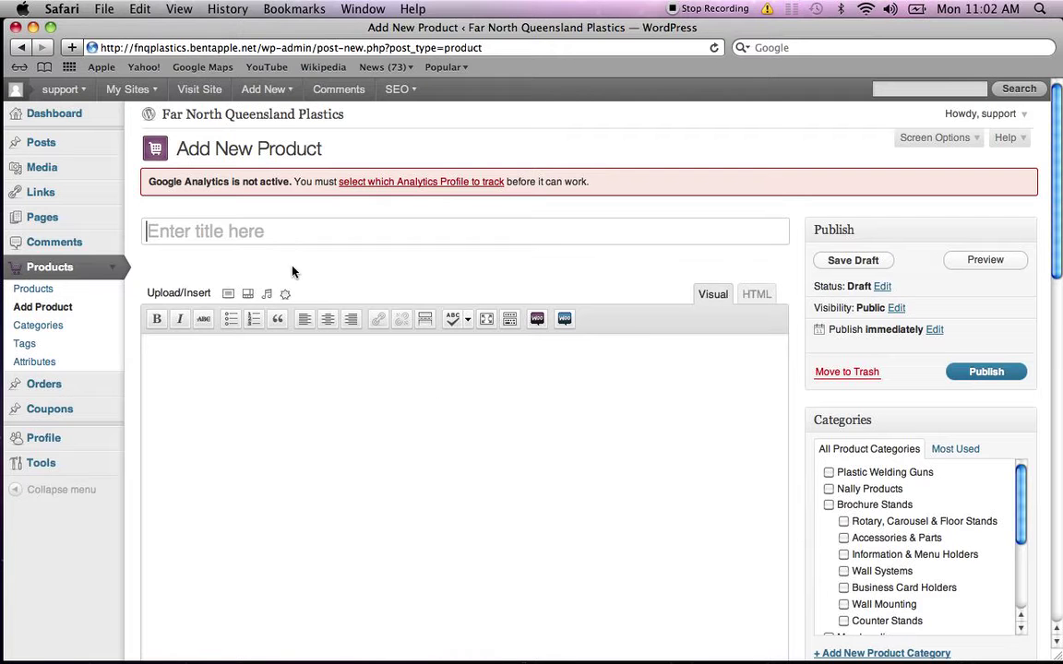
Copy the heading "Fusion 2" from the open TextEdit document and paste it as the new product's title
{"action": "mouse_move", "coordinate": [637, 646]}
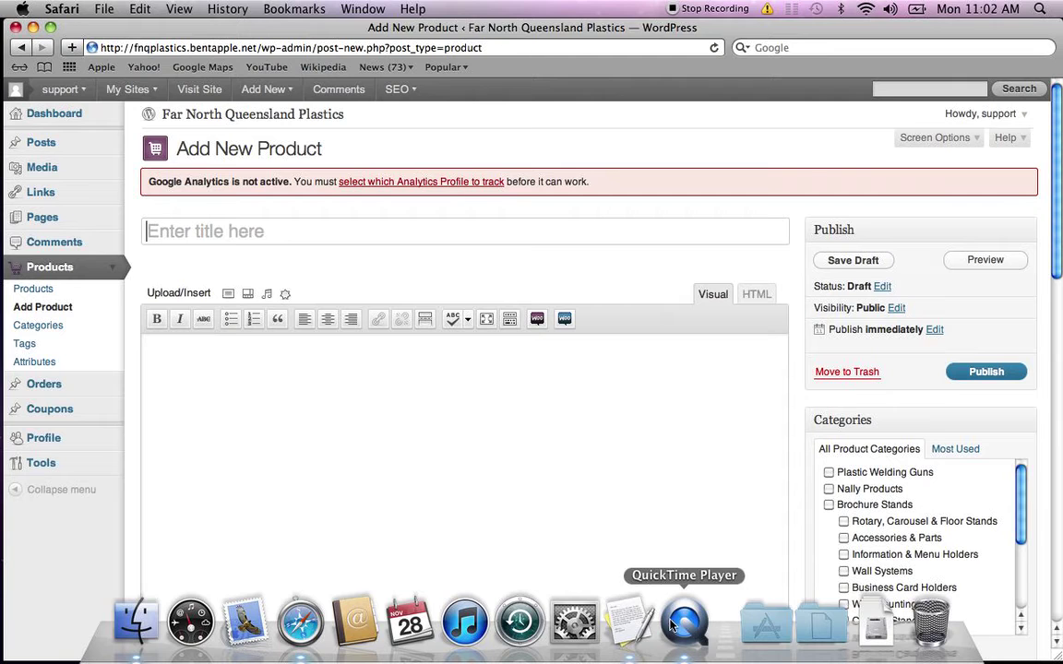
{"action": "left_click", "coordinate": [630, 626]}
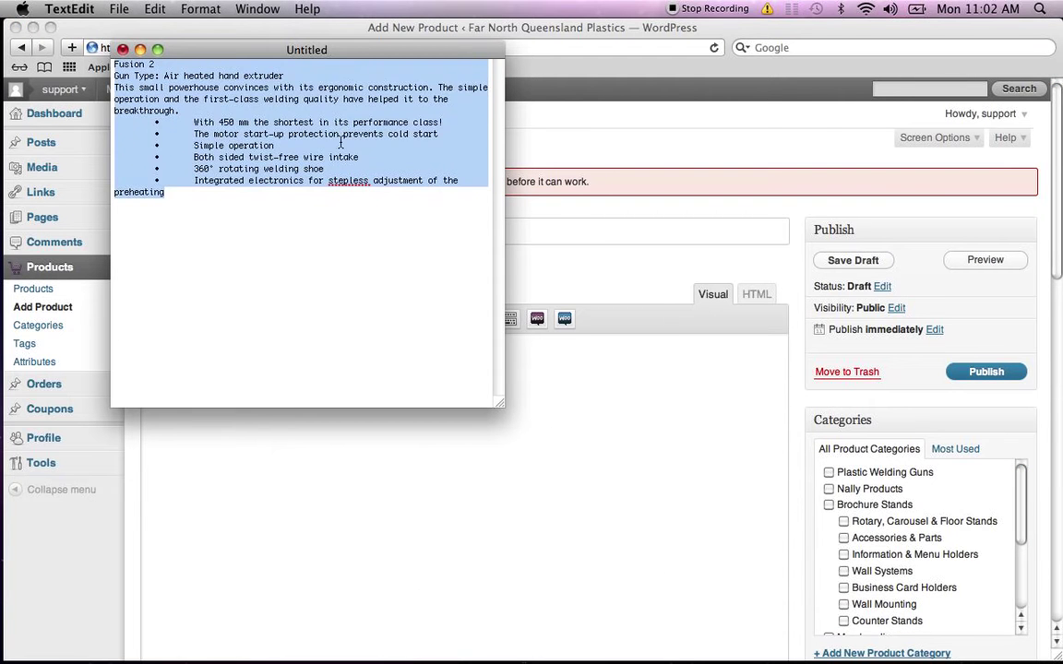
{"action": "left_click", "coordinate": [307, 127]}
{"action": "left_click", "coordinate": [170, 64]}
{"action": "left_click_drag", "start_coordinate": [170, 64], "coordinate": [112, 63]}
{"action": "key", "text": "super+c"}
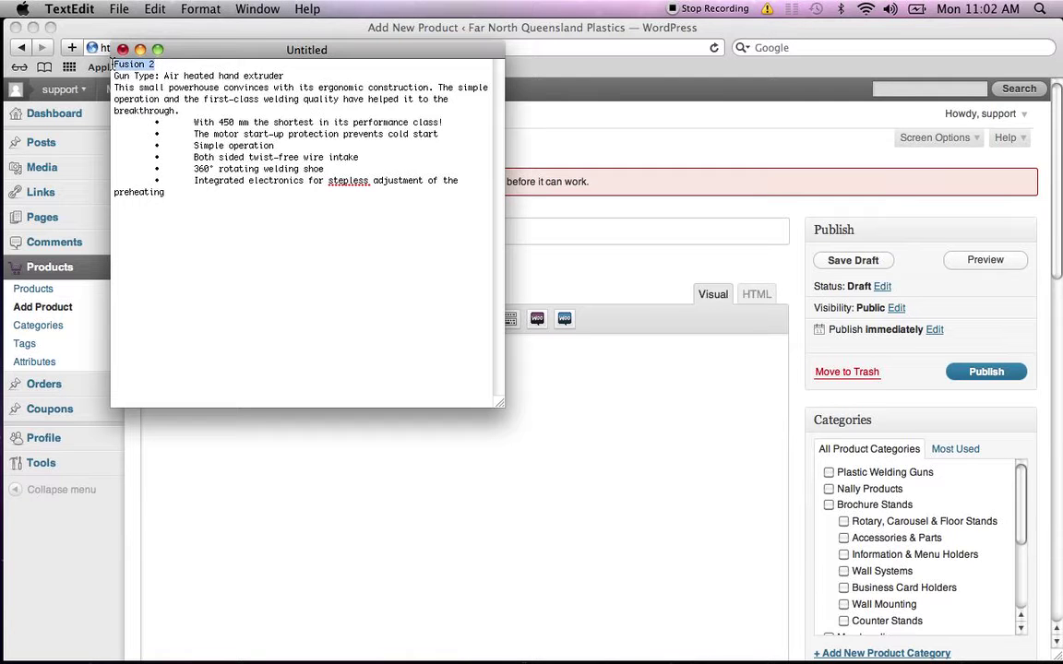
{"action": "left_click", "coordinate": [550, 228]}
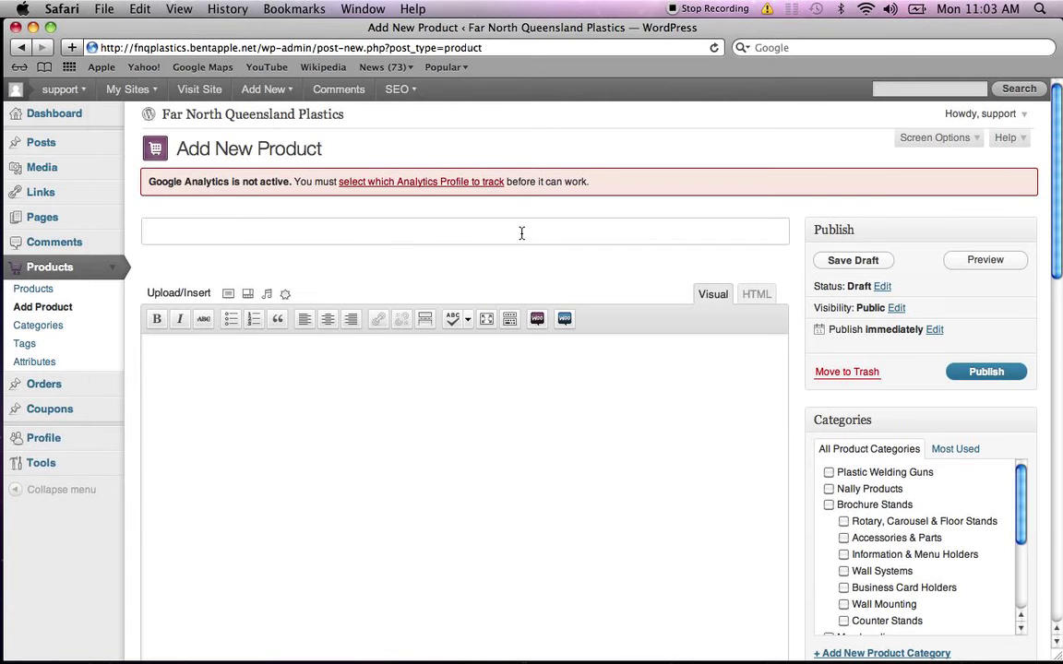
{"action": "key", "text": "super+v"}
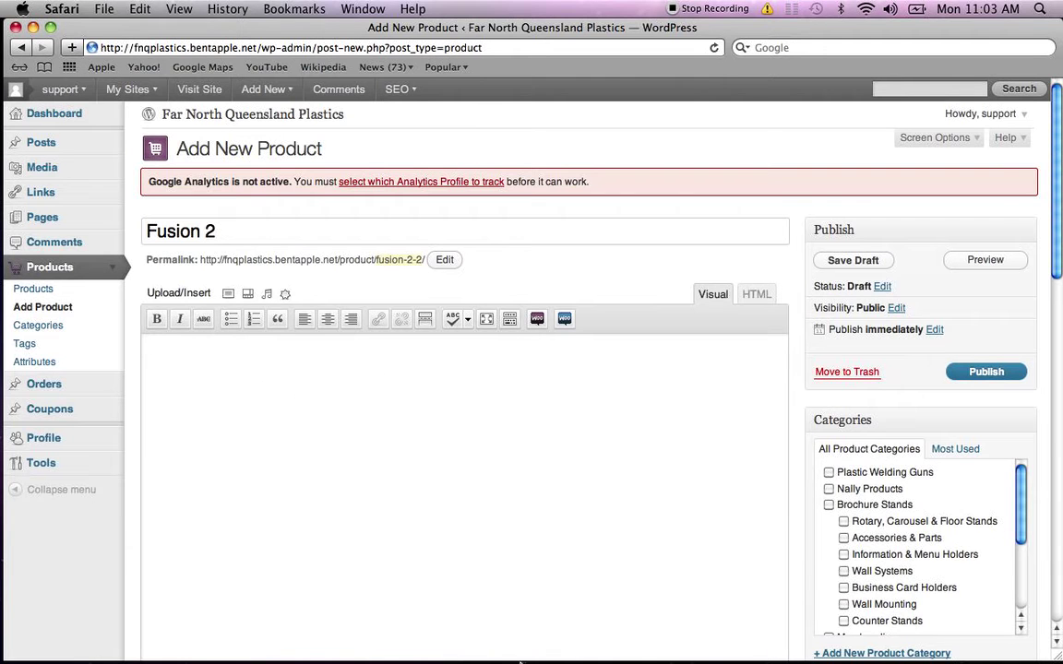
Copy the text from "Gun Type" to "preheating" in the TextEdit document and paste it into the product description in HTML mode
{"action": "left_click", "coordinate": [624, 624]}
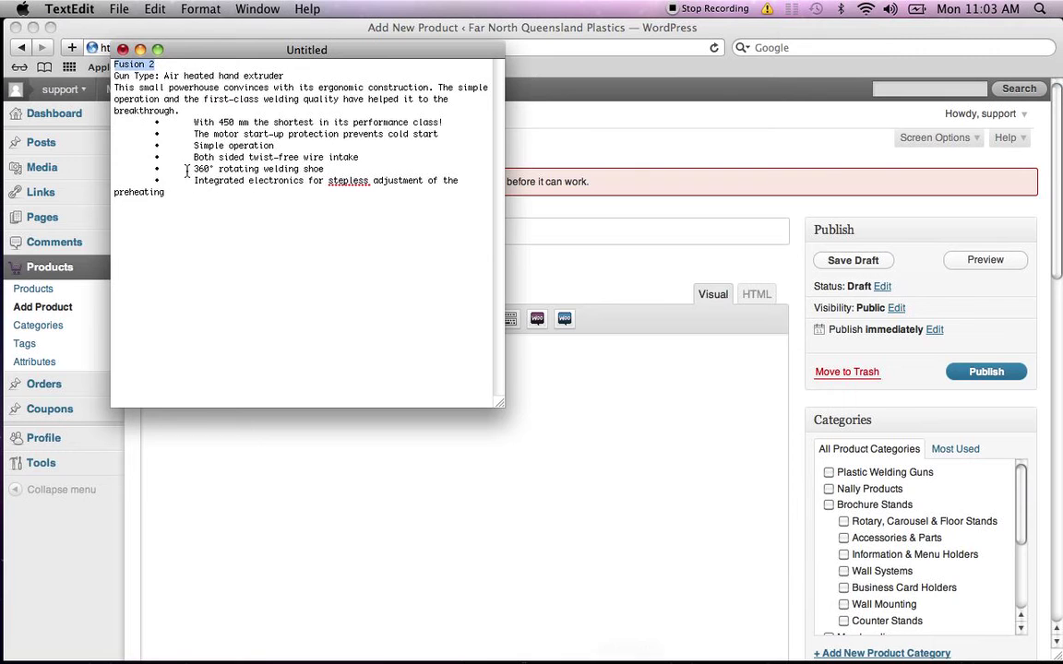
{"action": "left_click_drag", "start_coordinate": [177, 191], "coordinate": [98, 76]}
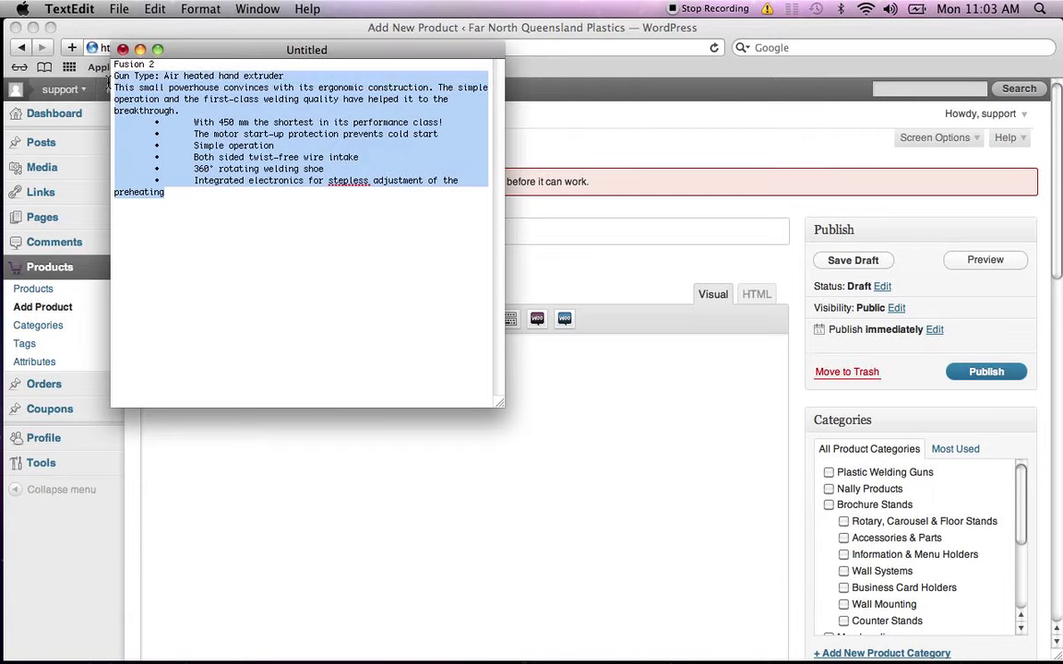
{"action": "key", "text": "super+c"}
{"action": "left_click", "coordinate": [723, 449]}
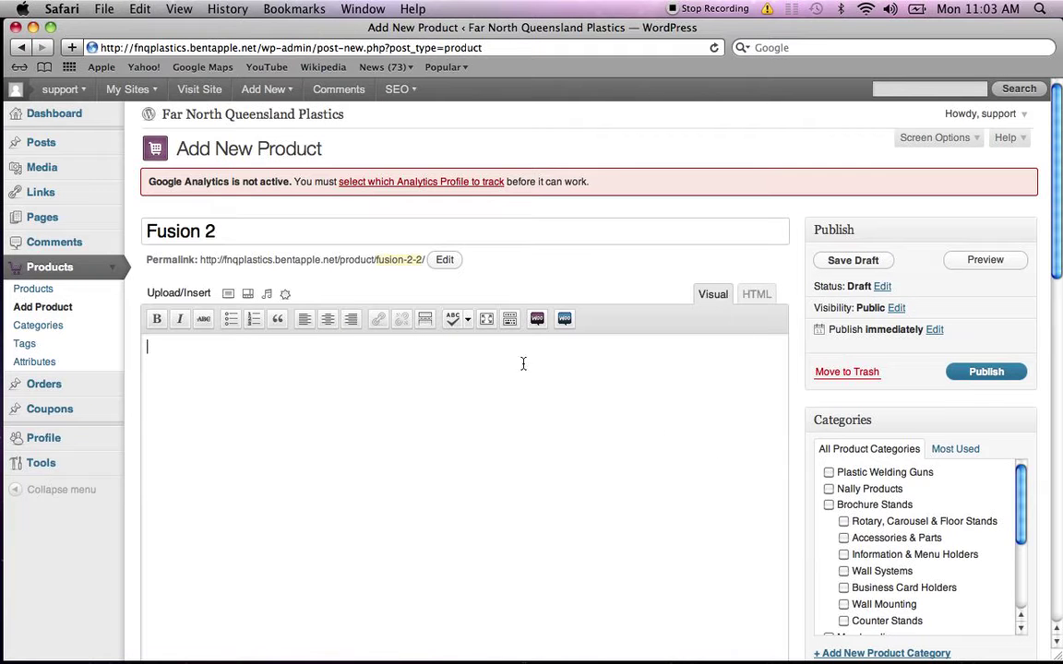
{"action": "left_click", "coordinate": [756, 295]}
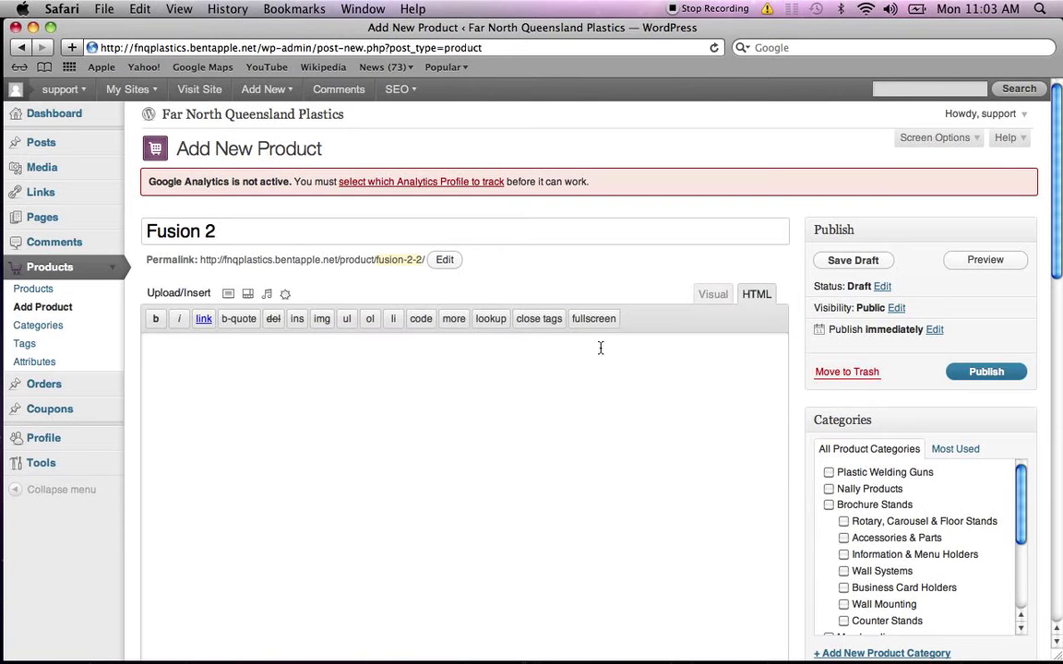
{"action": "key", "text": "super+v"}
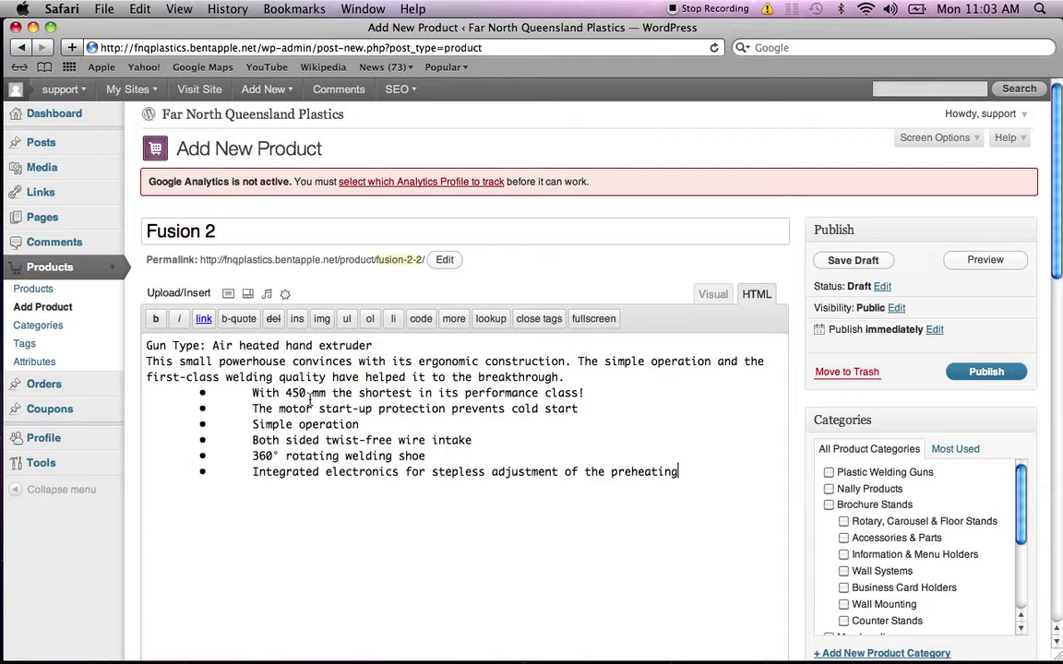
Return the description to visual editing, show the extra formatting tools and make the label "Gun Type" bold
{"action": "left_click", "coordinate": [712, 293]}
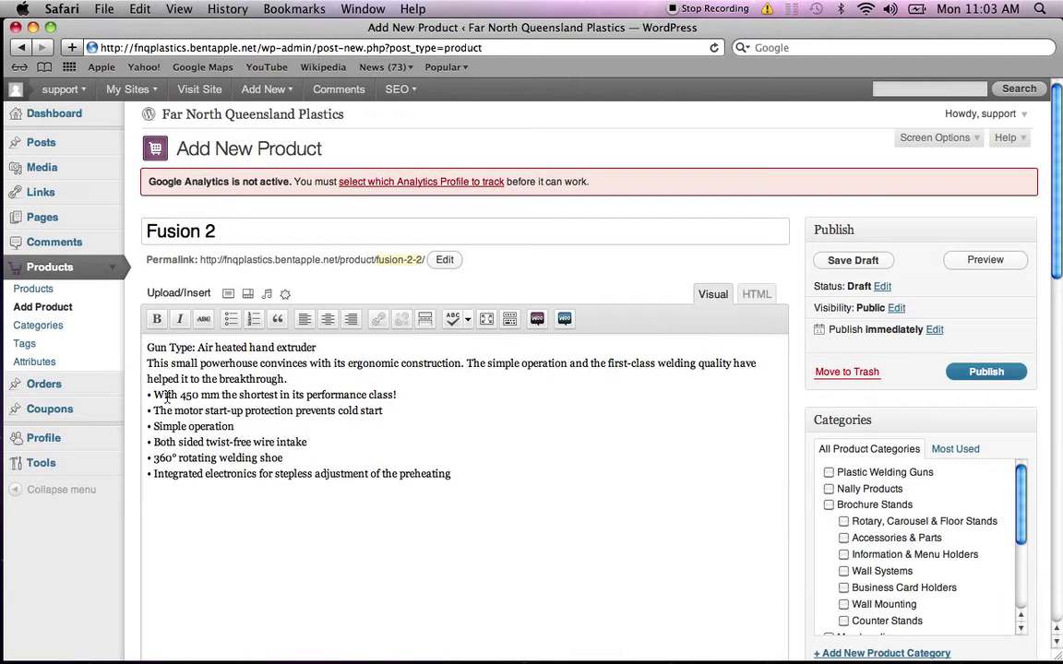
{"action": "left_click", "coordinate": [510, 319]}
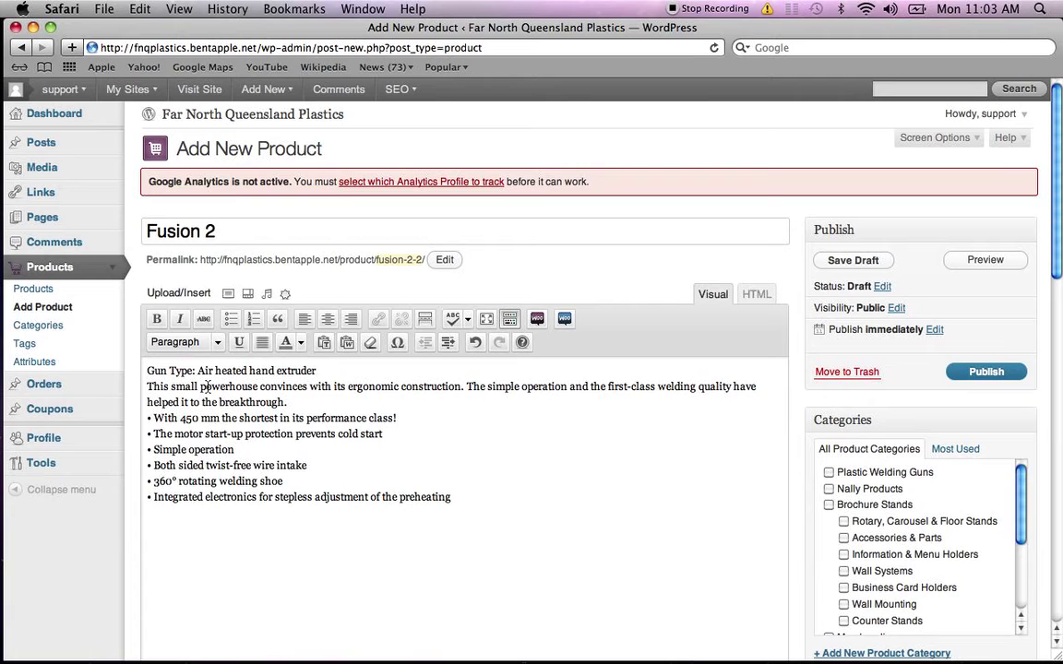
{"action": "left_click_drag", "start_coordinate": [194, 371], "coordinate": [146, 371]}
{"action": "left_click", "coordinate": [159, 321]}
Insert paragraph breaks after the gun type line, the introductory text and the "With 450 mm" line of the description
{"action": "left_click", "coordinate": [337, 373]}
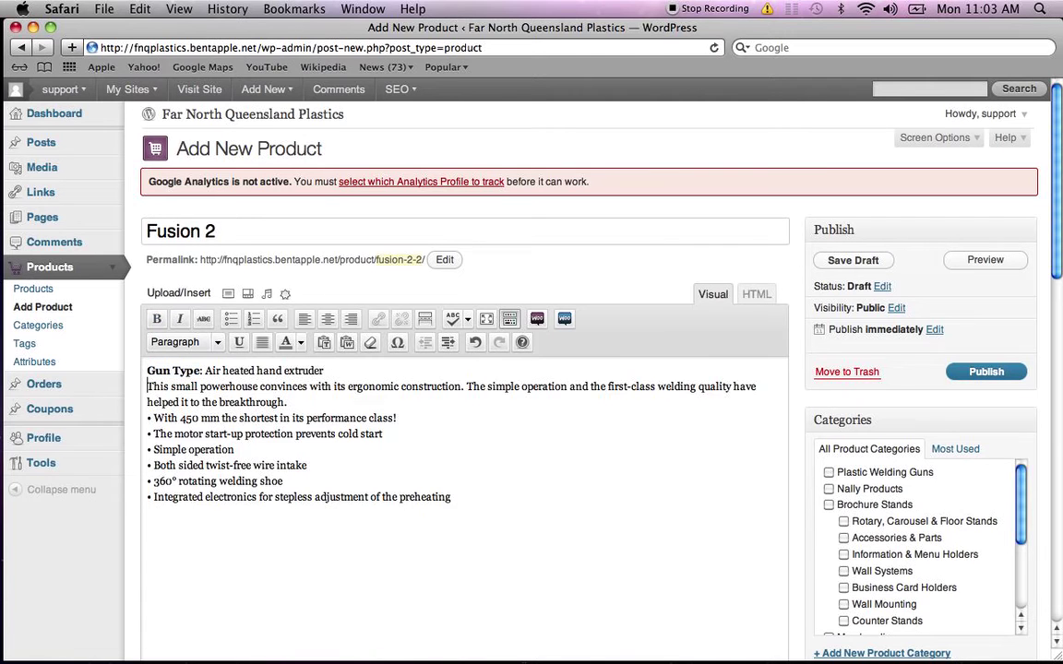
{"action": "key", "text": "Delete"}
{"action": "key", "text": "Return"}
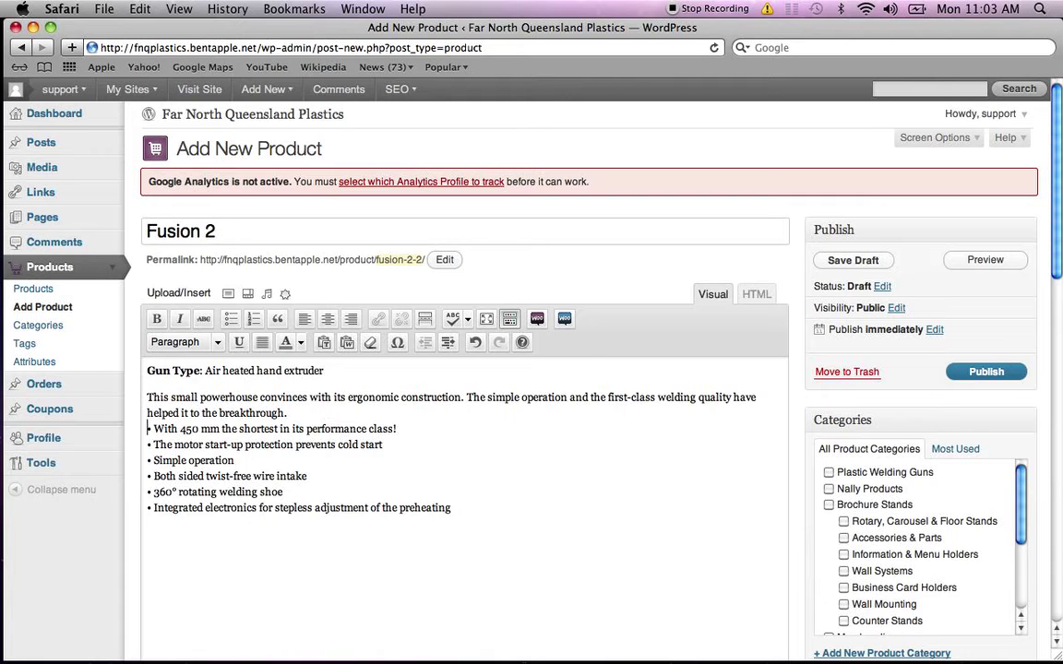
{"action": "key", "text": "Delete"}
{"action": "key", "text": "Return"}
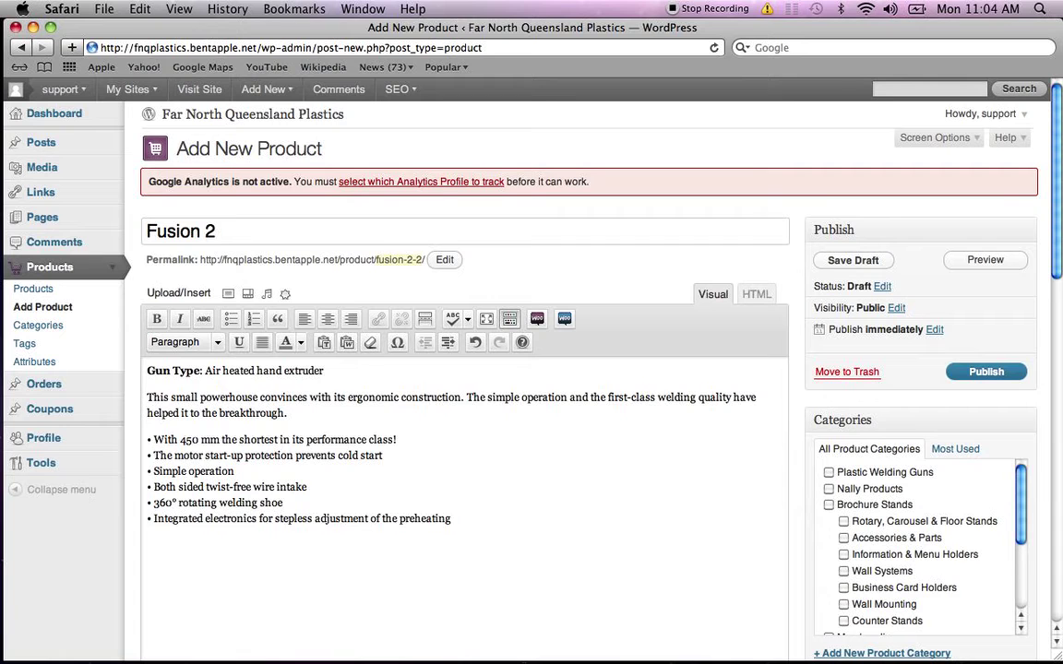
{"action": "key", "text": "BackSpace"}
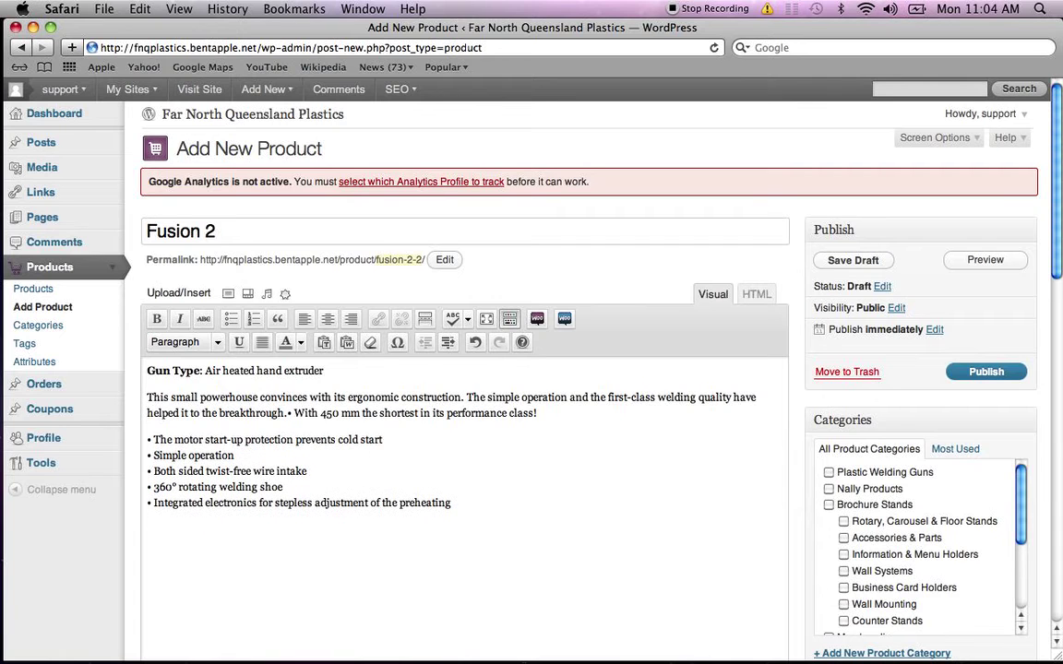
{"action": "key", "text": "Return"}
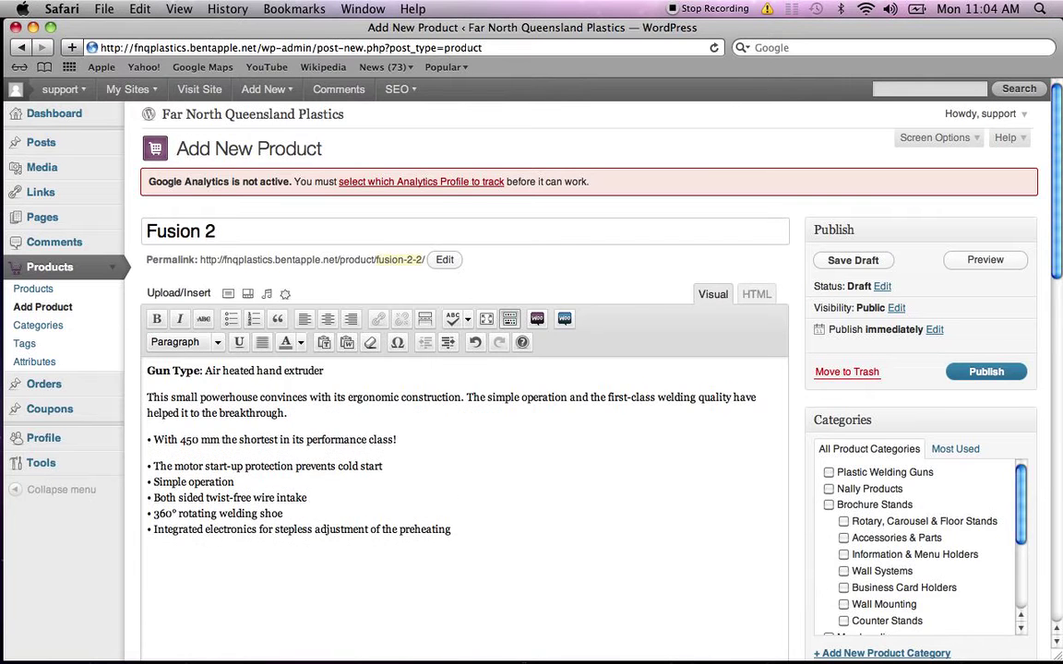
Remove the pasted bullet characters and spaces in front of all six feature lines of the description
{"action": "key", "text": "BackSpace"}
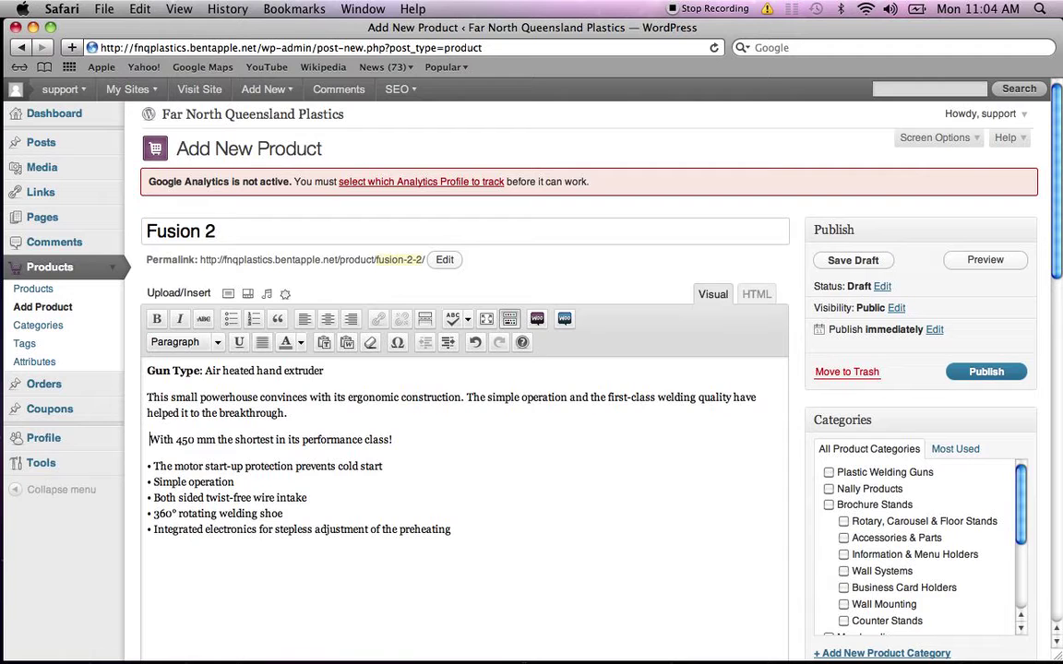
{"action": "key", "text": "Down"}
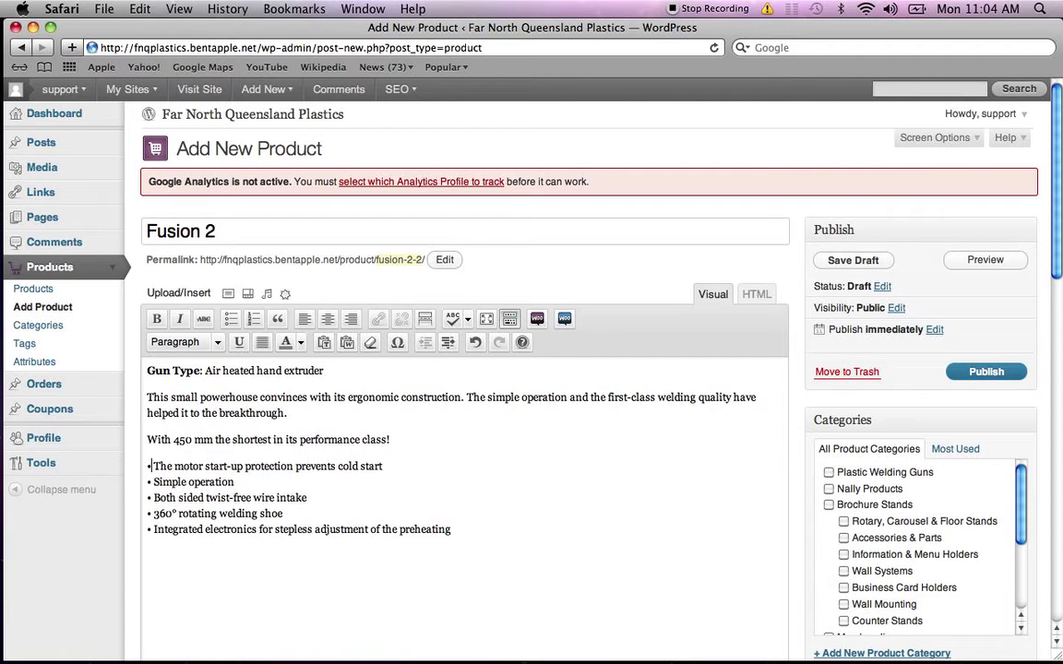
{"action": "key", "text": "BackSpace"}
{"action": "key", "text": "Down"}
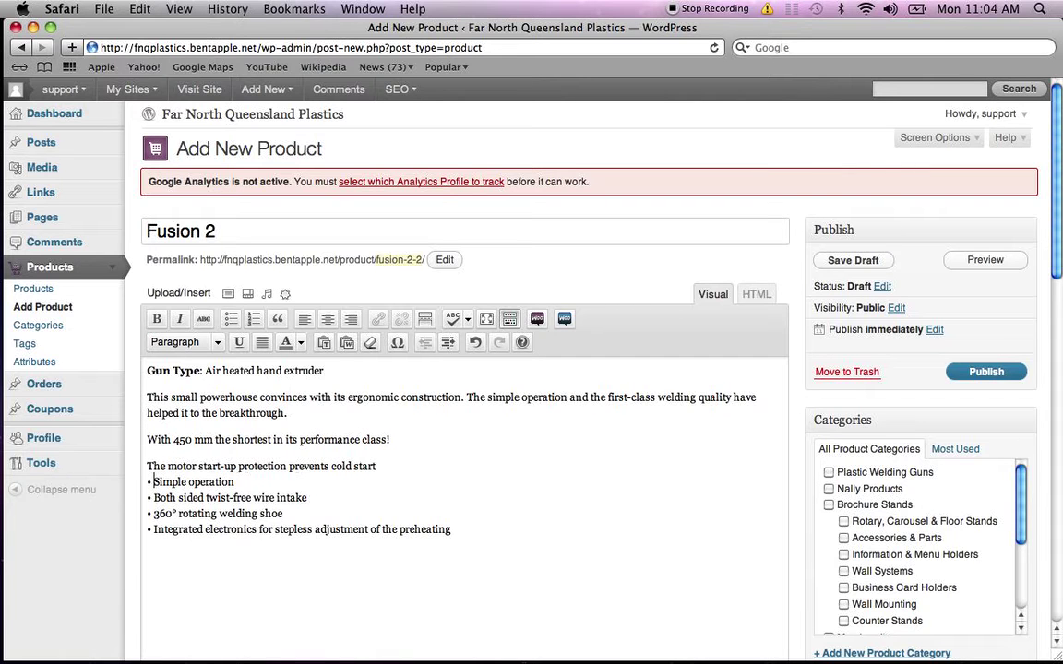
{"action": "key", "text": "BackSpace"}
{"action": "key", "text": "Down"}
{"action": "key", "text": "BackSpace"}
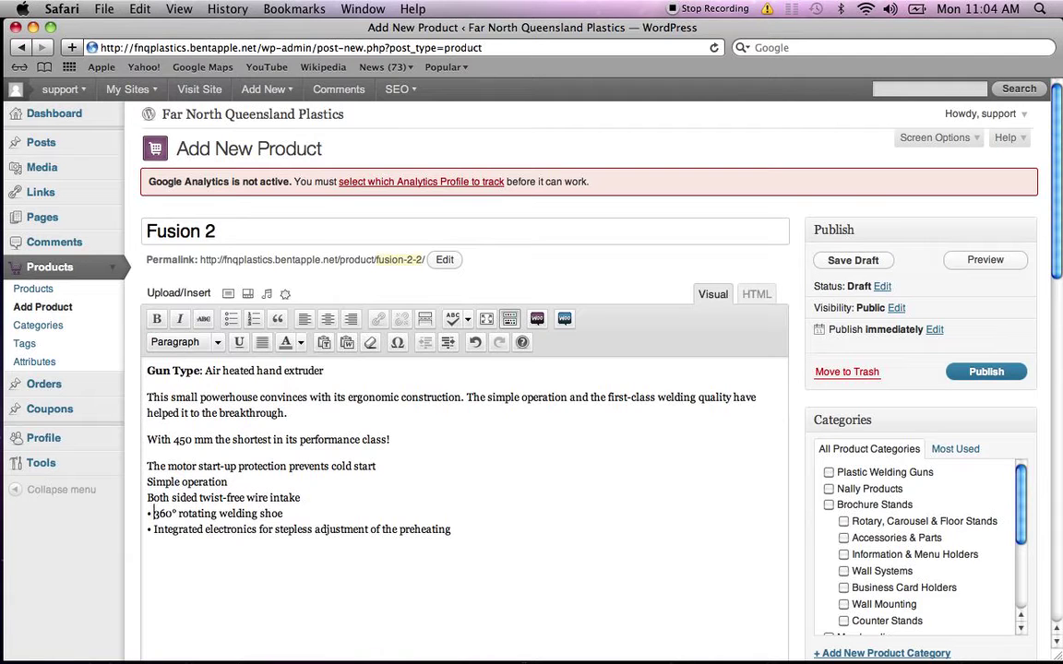
{"action": "key", "text": "BackSpace"}
{"action": "key", "text": "Down"}
{"action": "key", "text": "Right"}
{"action": "key", "text": "Delete"}
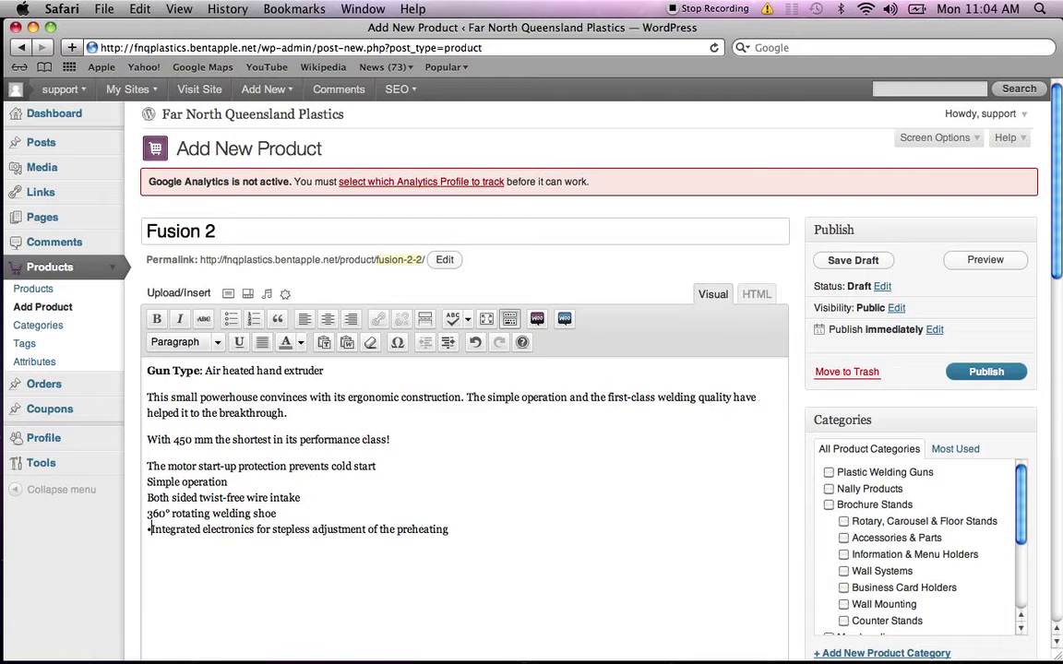
{"action": "key", "text": "BackSpace"}
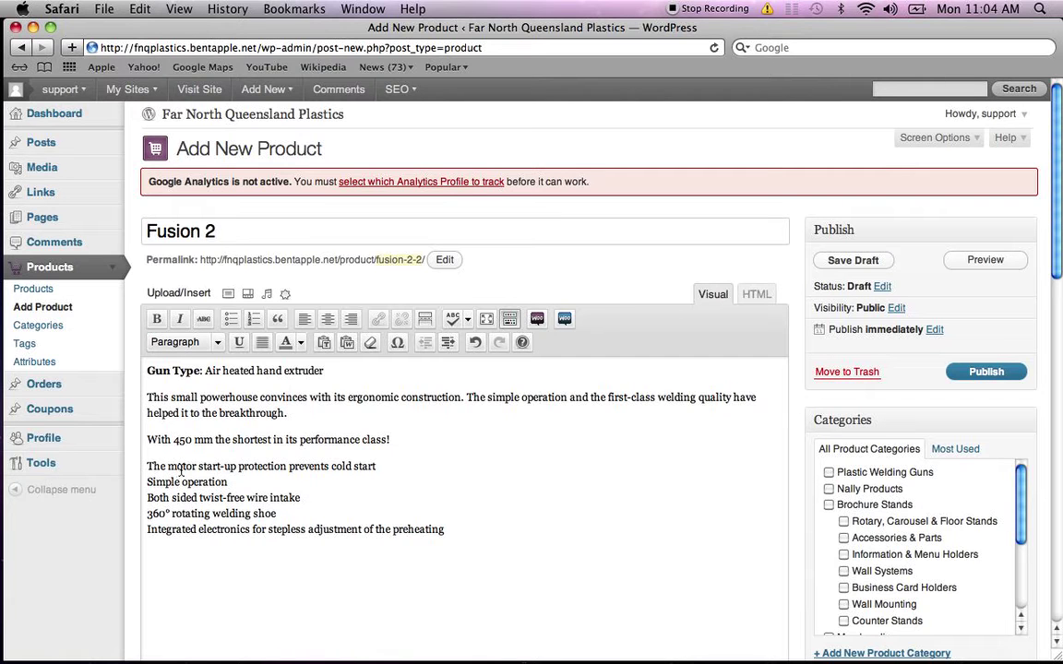
Format the feature lines from "The motor start-up protection" to "Integrated electronics" as a bulleted list
{"action": "left_click_drag", "start_coordinate": [181, 469], "coordinate": [196, 529]}
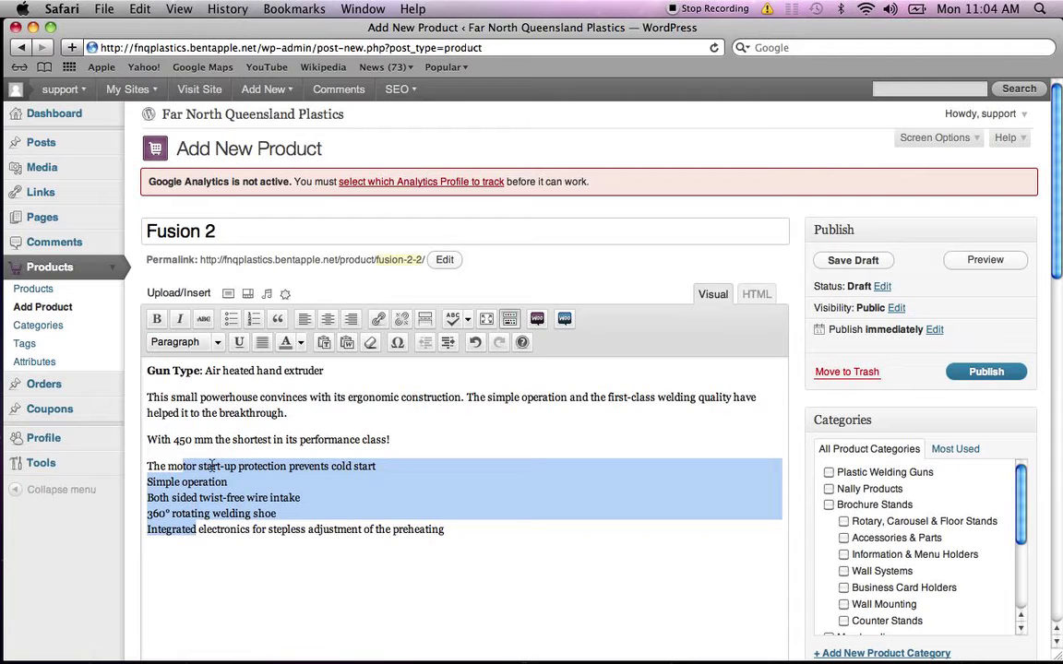
{"action": "left_click", "coordinate": [230, 319]}
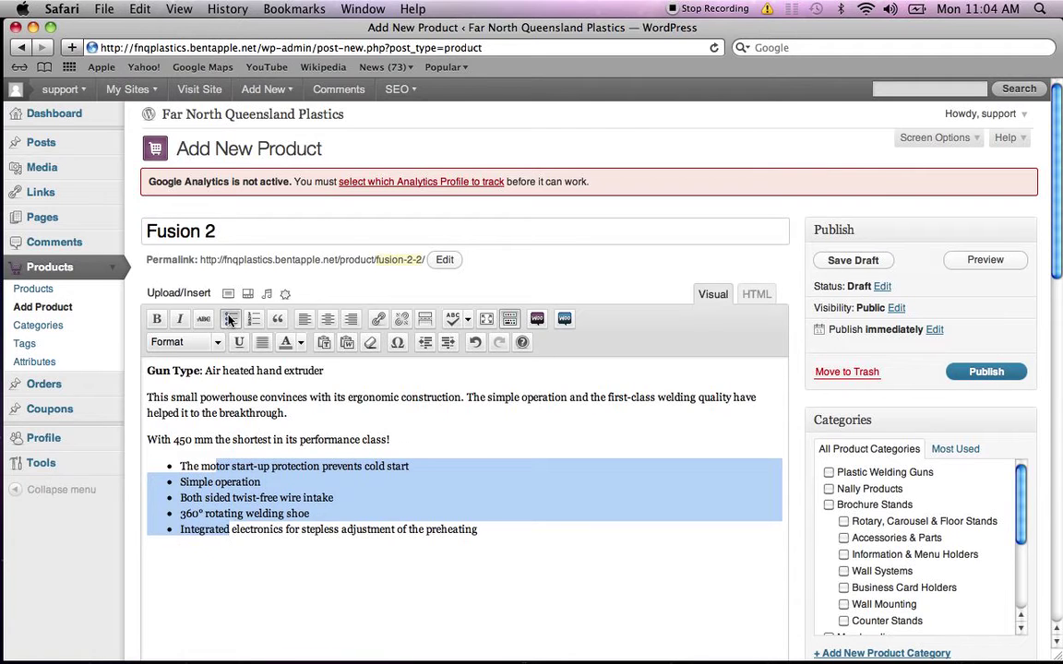
{"action": "left_click", "coordinate": [363, 513]}
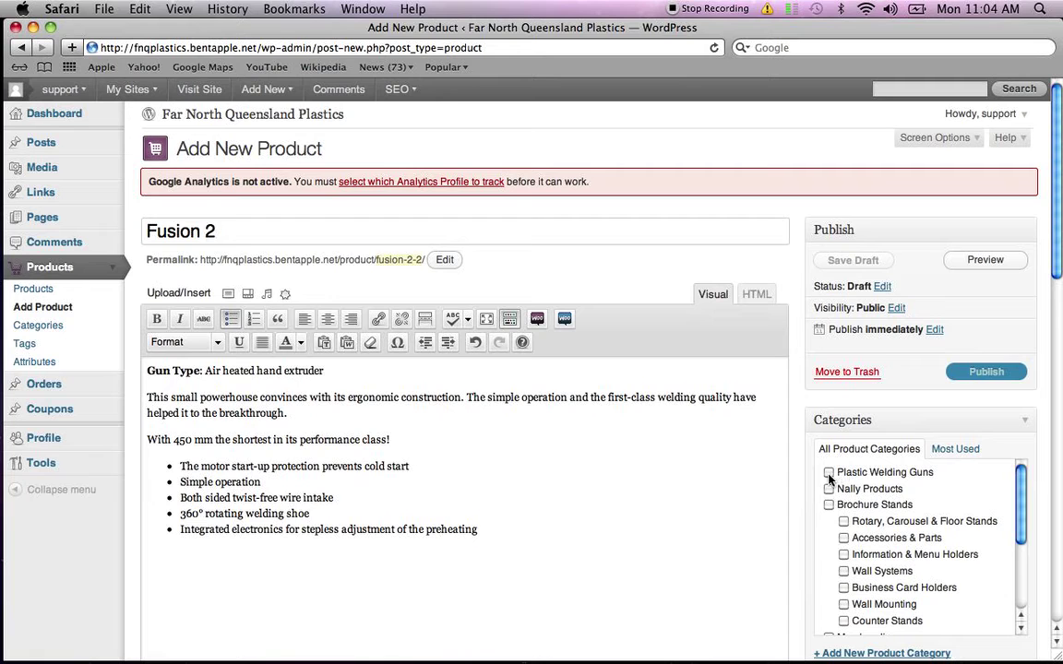
Assign the product to the Plastic Welding Guns category
{"action": "left_click", "coordinate": [829, 473]}
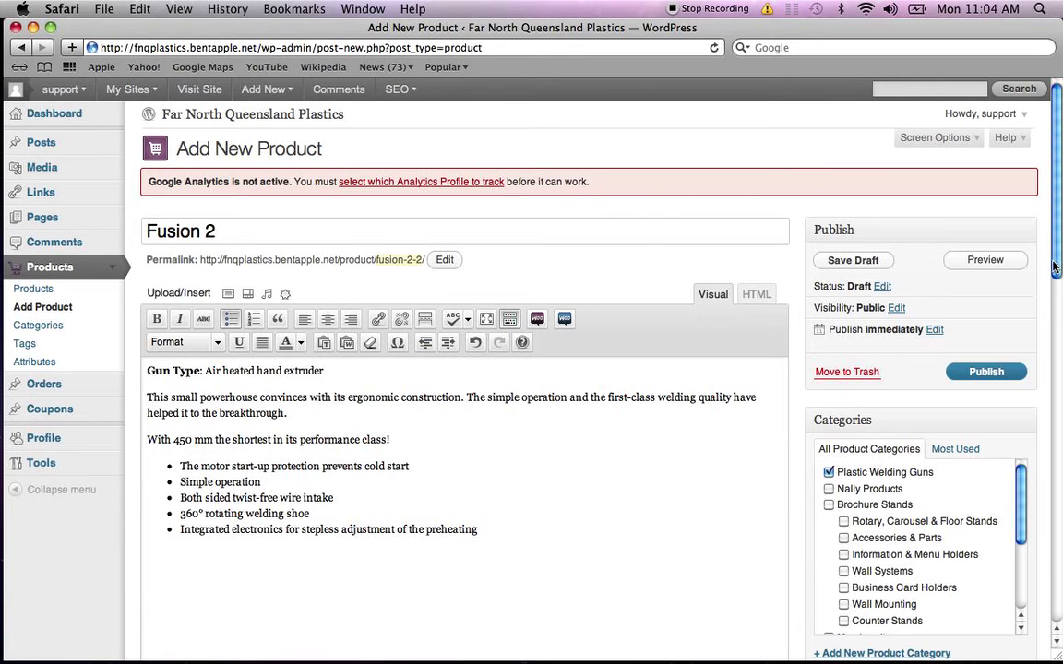
Upload the Fusion2 image from the Desktop folder for use as the product's featured image
{"action": "left_click_drag", "start_coordinate": [1057, 263], "coordinate": [1059, 426]}
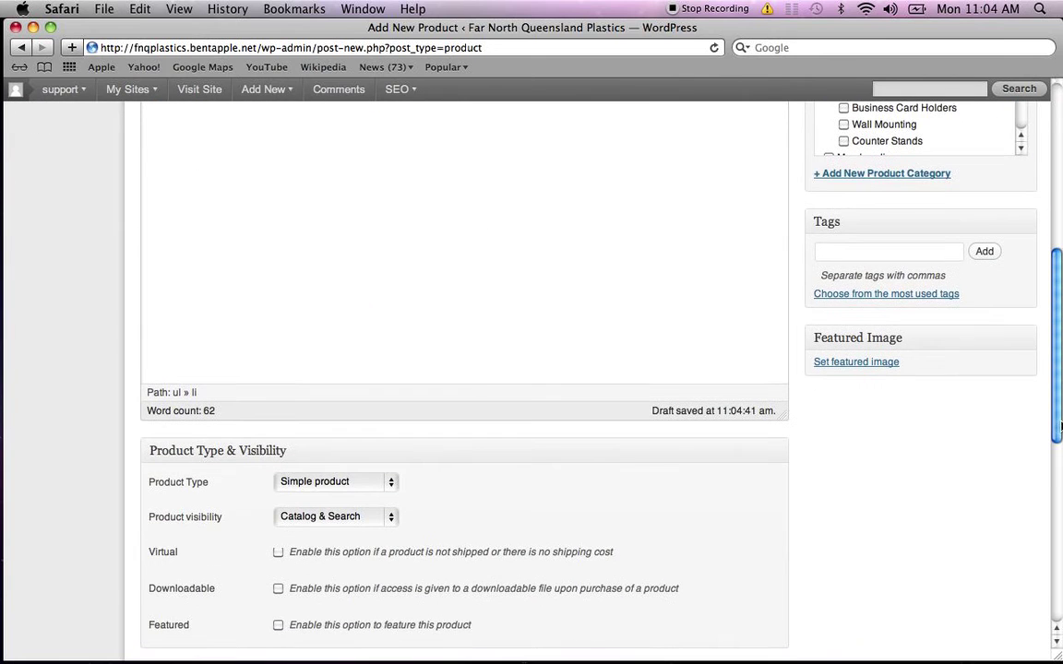
{"action": "left_click", "coordinate": [879, 368]}
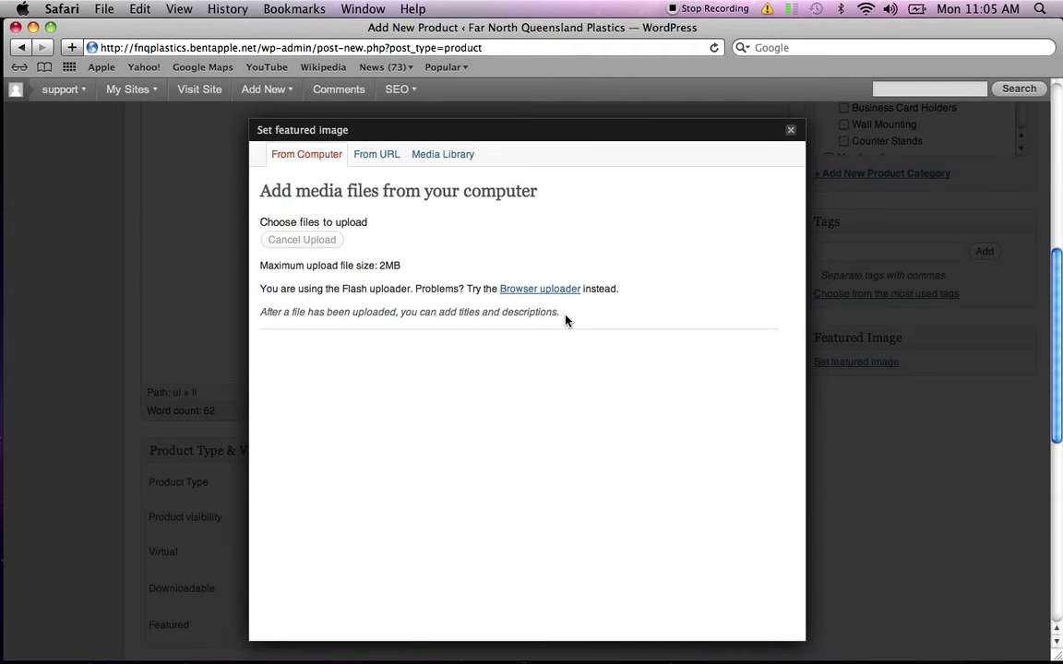
{"action": "left_click", "coordinate": [412, 230]}
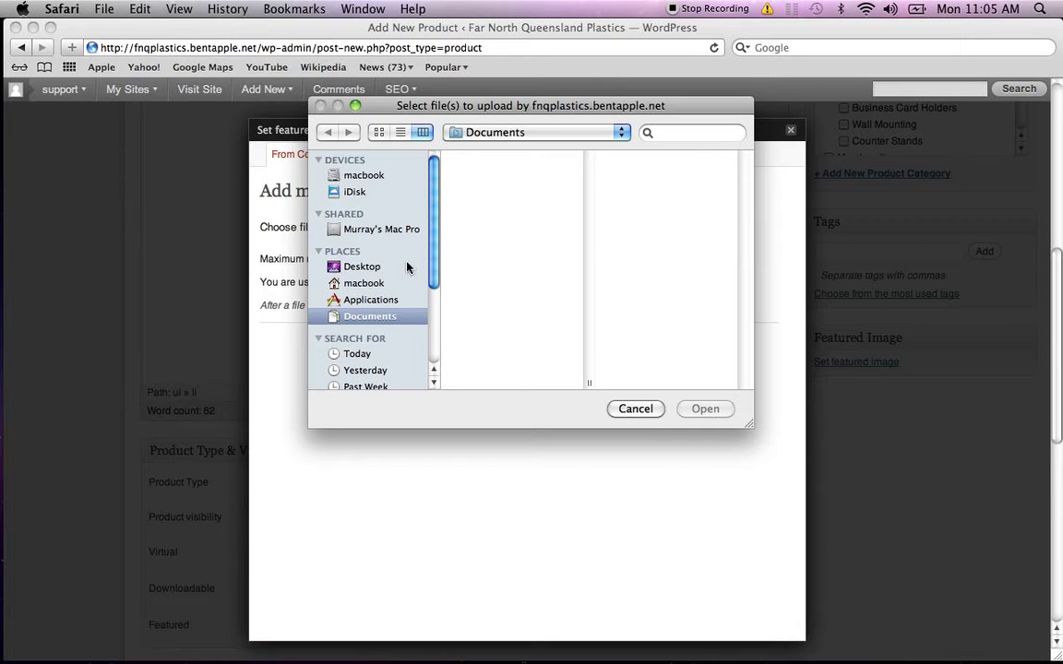
{"action": "left_click", "coordinate": [385, 266]}
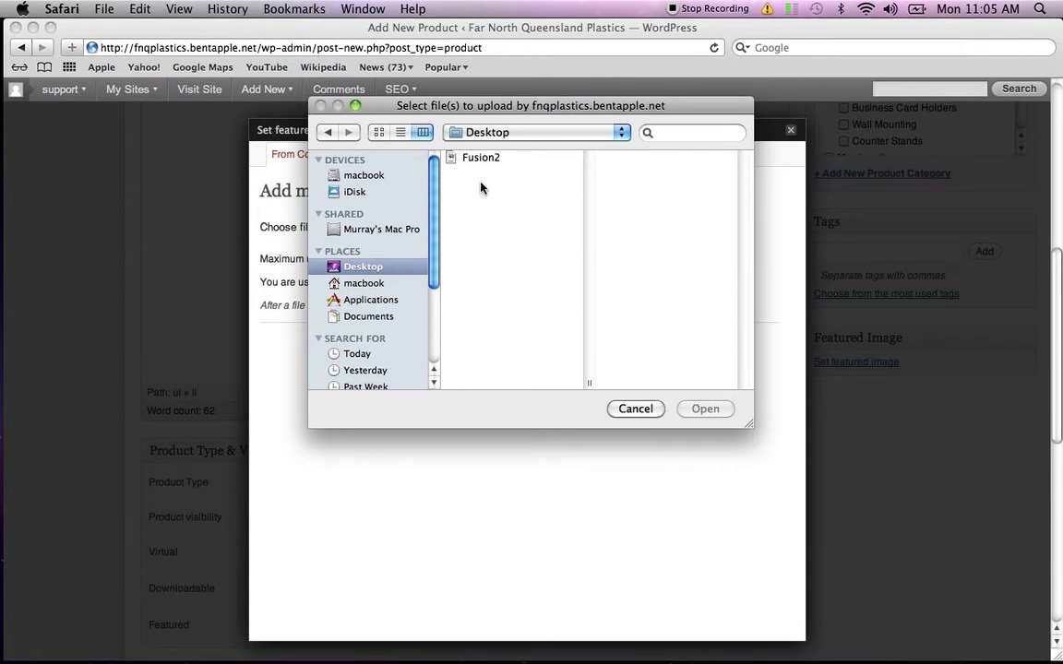
{"action": "left_click", "coordinate": [466, 158]}
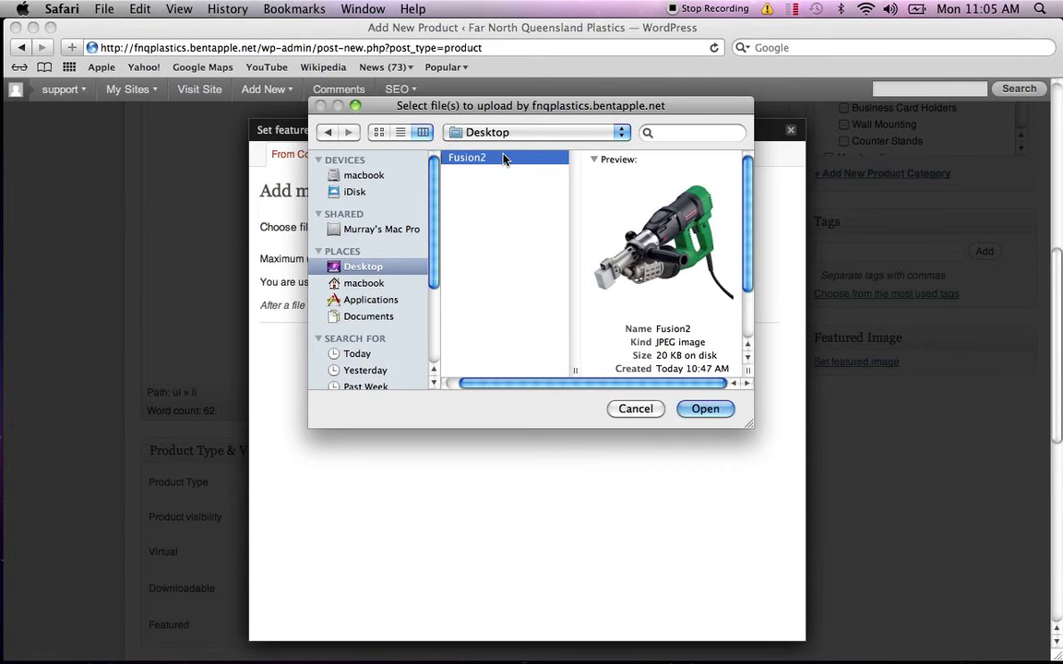
{"action": "left_click", "coordinate": [724, 411]}
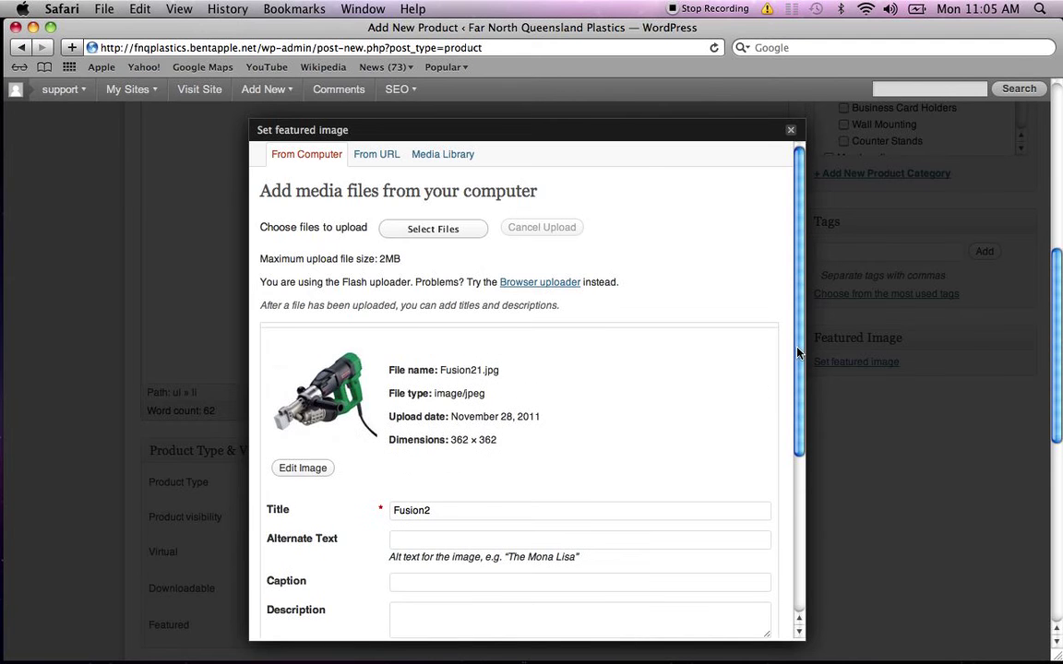
Set the uploaded image's size to Full Size, use it as the featured image and close the image dialog
{"action": "left_click_drag", "start_coordinate": [798, 353], "coordinate": [799, 603]}
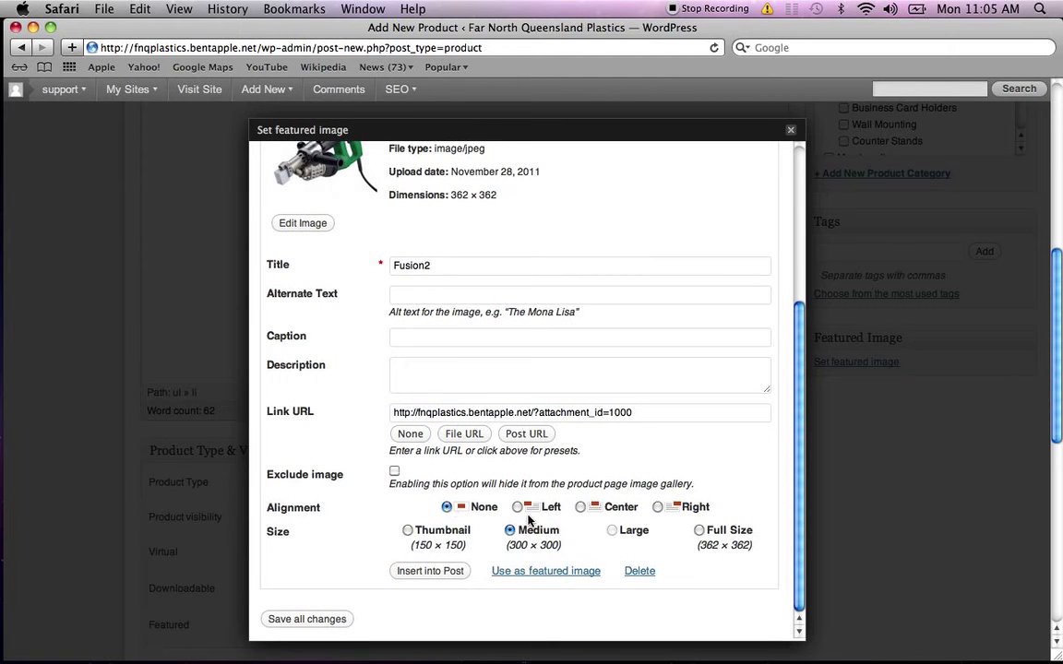
{"action": "left_click", "coordinate": [699, 532]}
{"action": "left_click", "coordinate": [559, 574]}
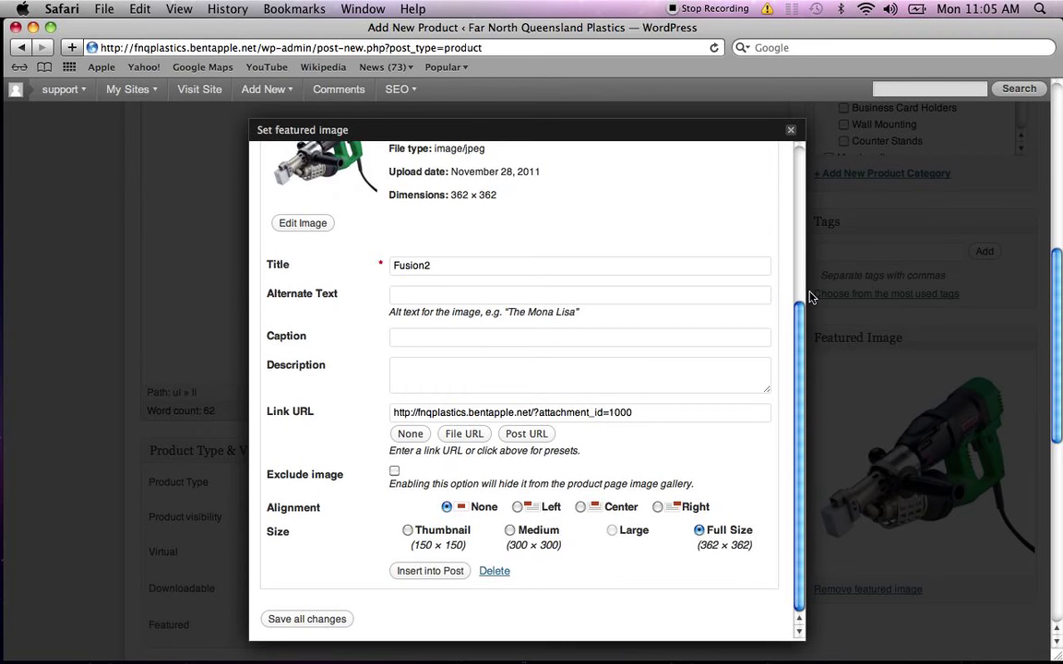
{"action": "left_click", "coordinate": [790, 130]}
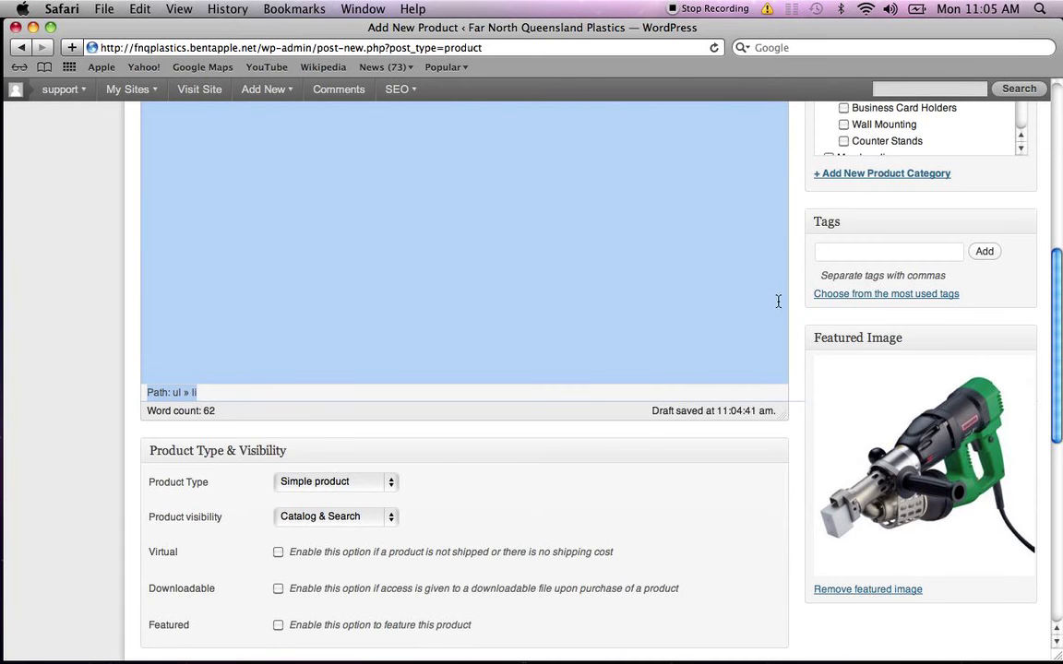
Enter Fusion 2 as the product's SKU in the general product data
{"action": "left_click_drag", "start_coordinate": [1055, 308], "coordinate": [1056, 434]}
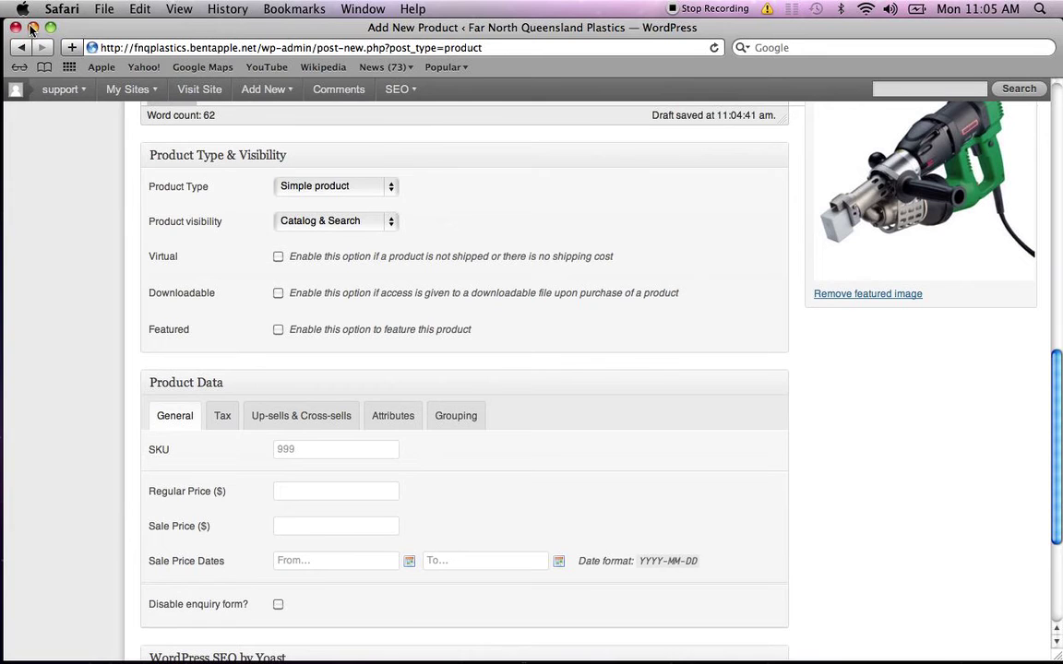
{"action": "left_click", "coordinate": [206, 187]}
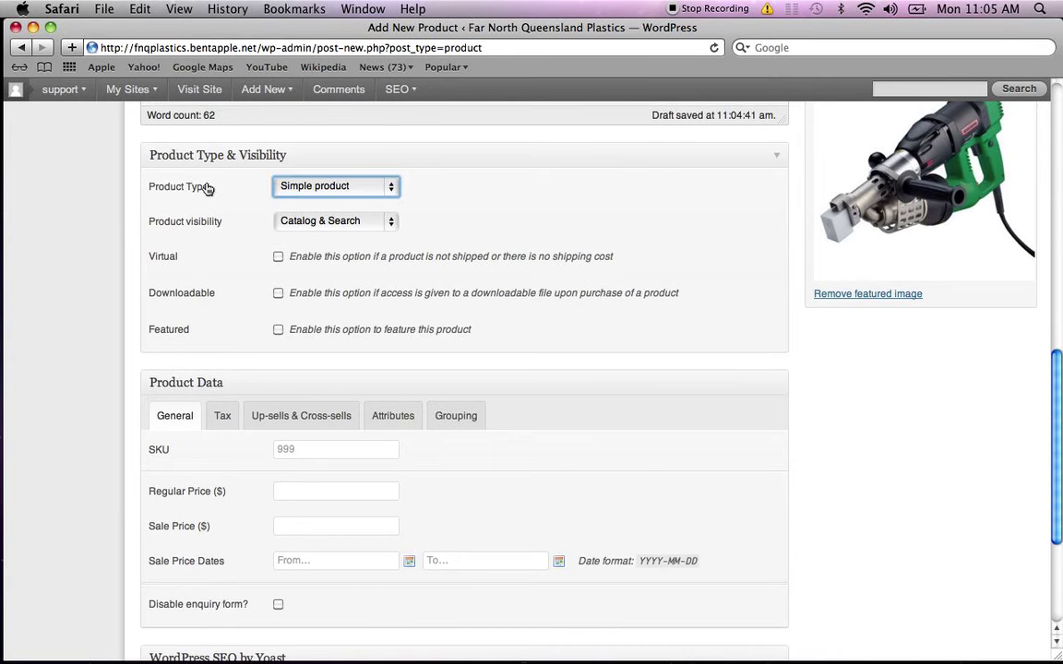
{"action": "left_click_drag", "start_coordinate": [209, 187], "coordinate": [189, 187]}
{"action": "left_click", "coordinate": [189, 188]}
{"action": "left_click", "coordinate": [326, 448]}
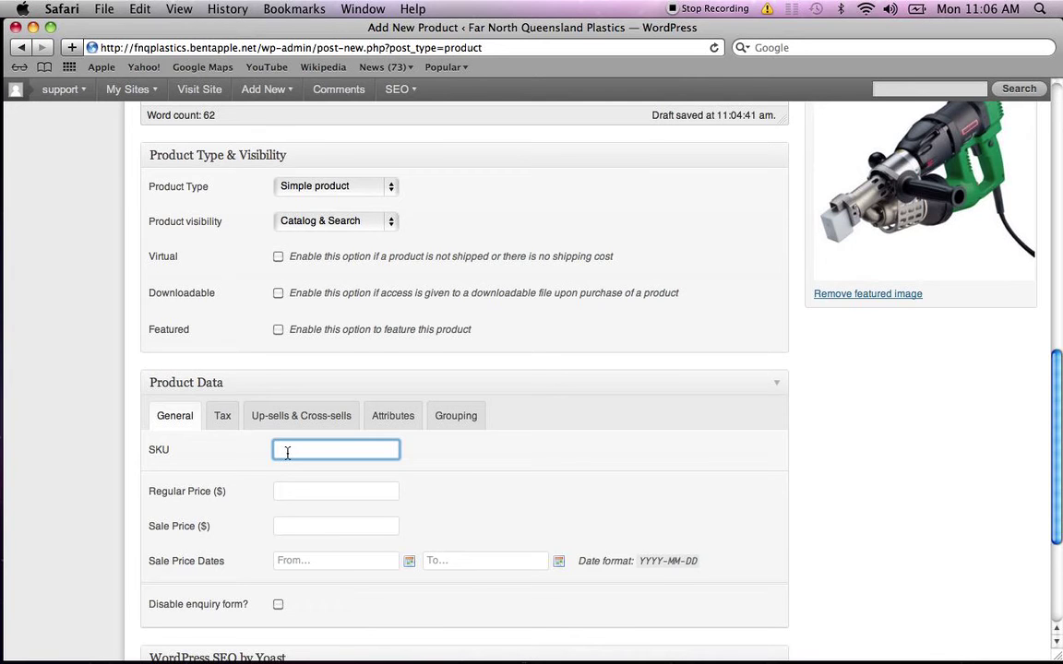
{"action": "type", "text": "Fusion @"}
{"action": "key", "text": "BackSpace"}
{"action": "type", "text": "2"}
Set the product's regular price to 0 and leave the sale price and sale start date empty
{"action": "left_click", "coordinate": [311, 491]}
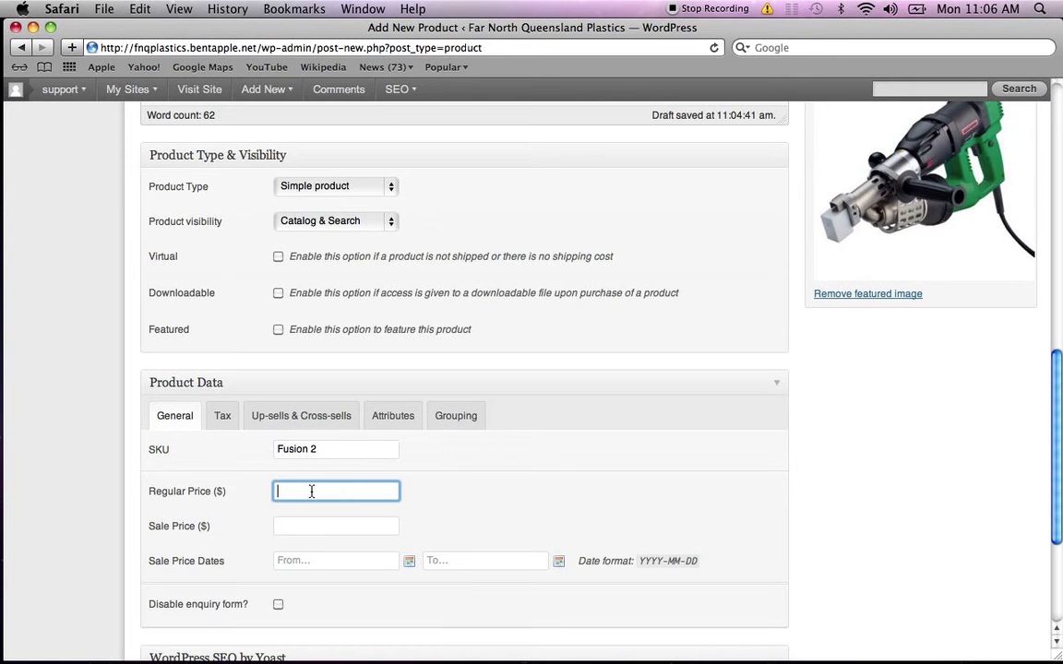
{"action": "type", "text": "0"}
{"action": "left_click", "coordinate": [298, 528]}
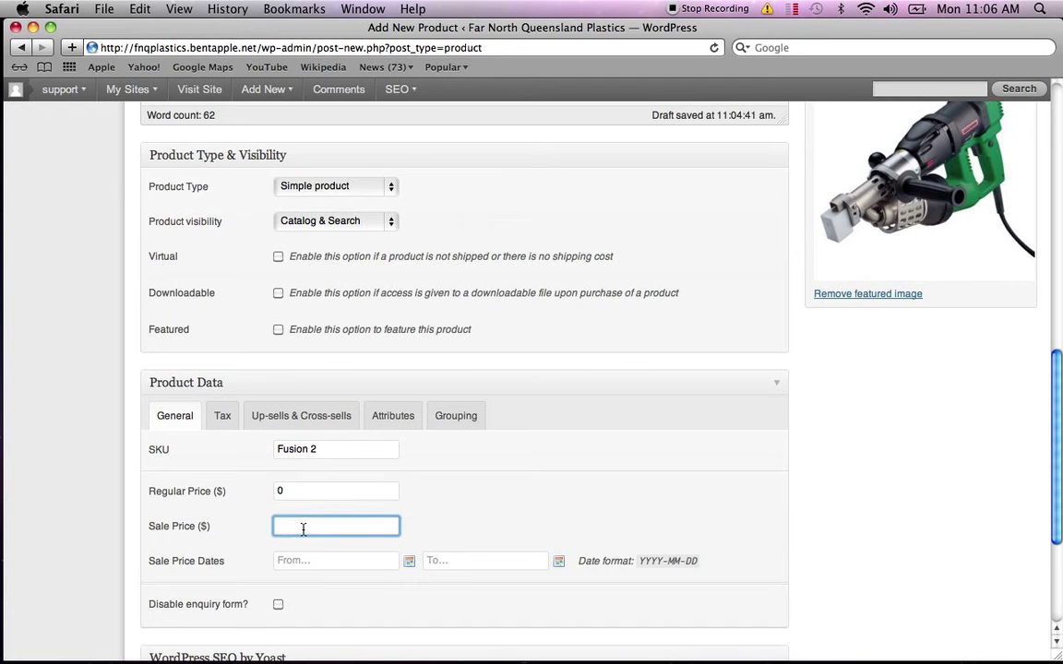
{"action": "left_click", "coordinate": [296, 562]}
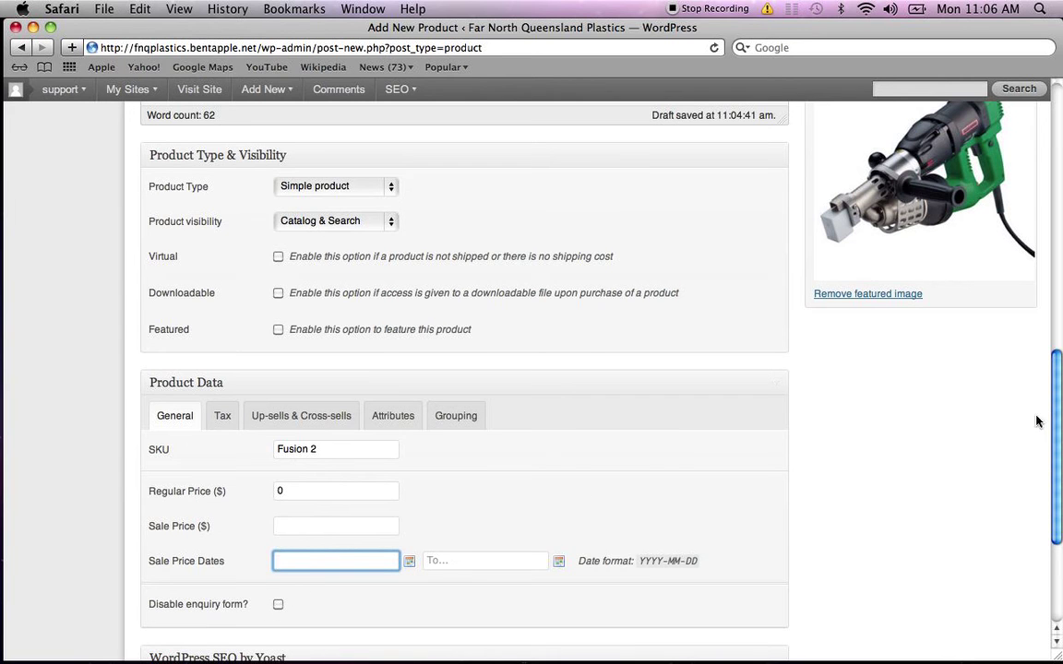
Review the description, category and product data of the new product and publish it
{"action": "left_click_drag", "start_coordinate": [1057, 413], "coordinate": [1038, 164]}
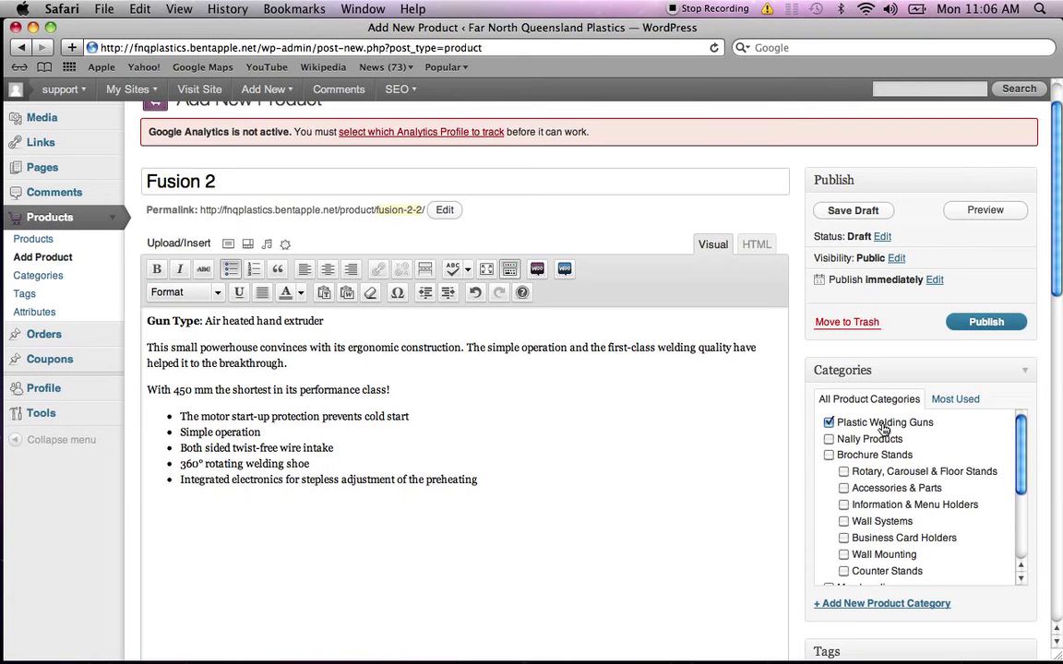
{"action": "left_click_drag", "start_coordinate": [1058, 261], "coordinate": [1043, 518]}
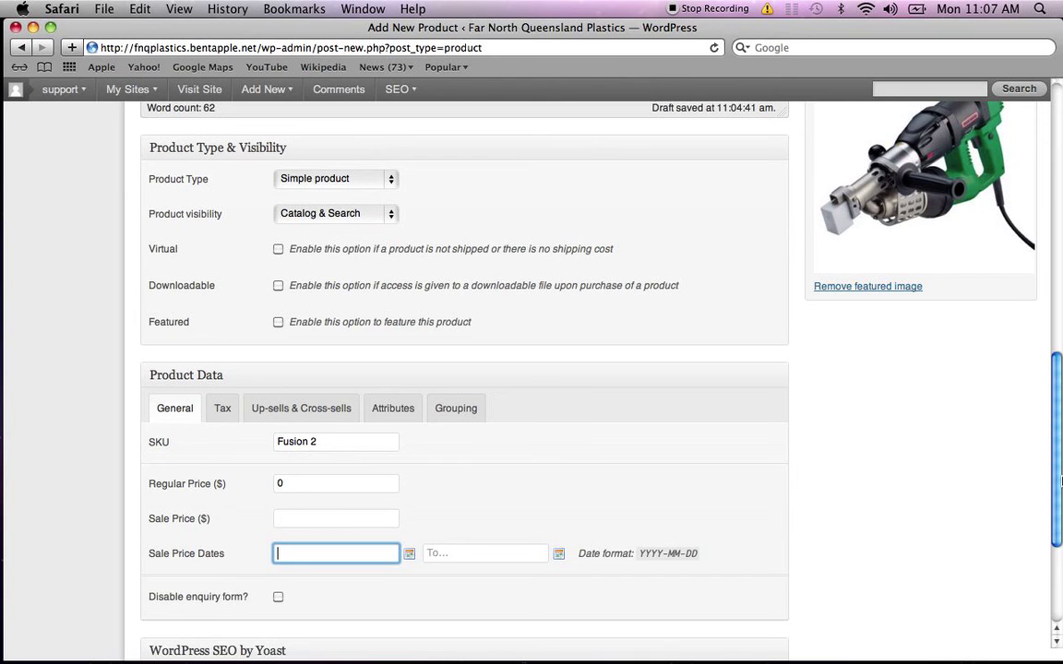
{"action": "left_click_drag", "start_coordinate": [1058, 433], "coordinate": [1061, 176]}
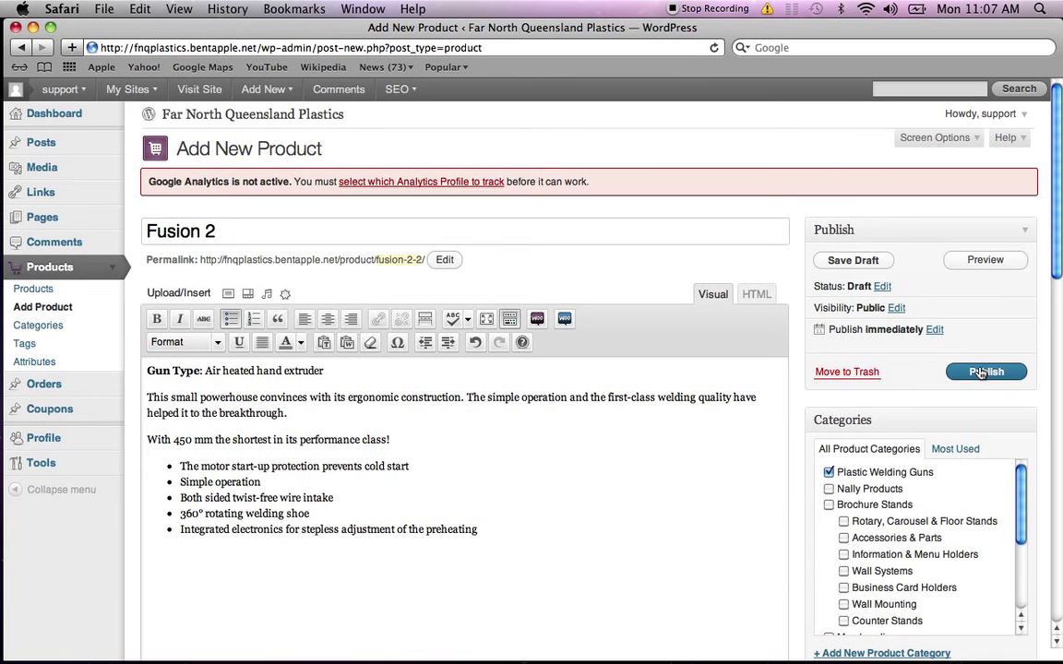
{"action": "left_click", "coordinate": [981, 372]}
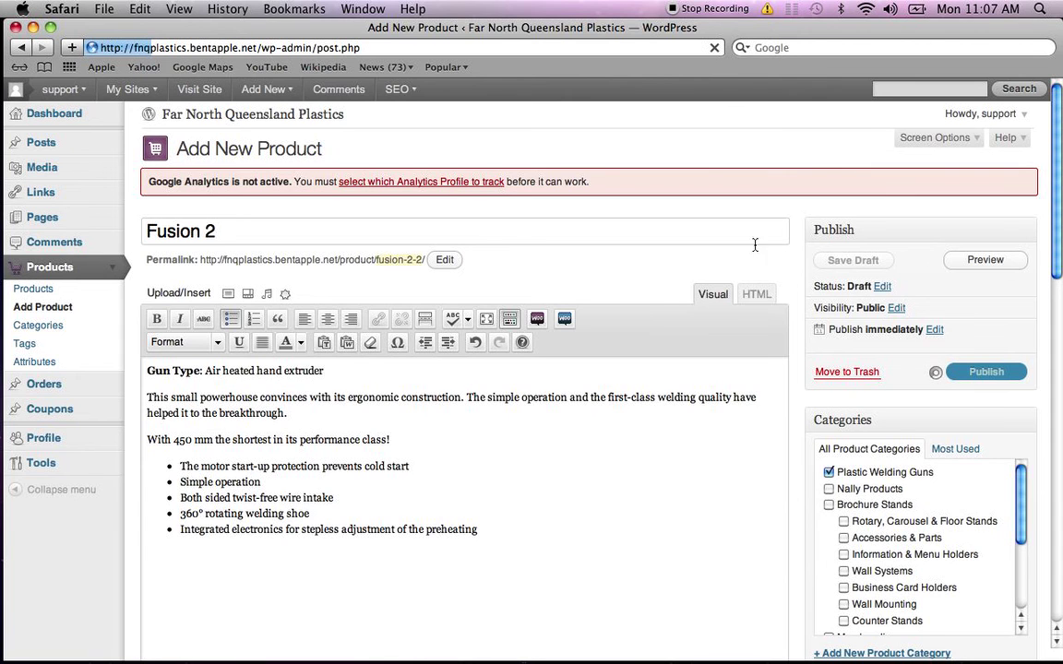
Open the store's website in a new tab, search for "fusion", and check the new Fusion 2 product page's title and SKU
{"action": "left_click", "coordinate": [340, 121], "text": "super"}
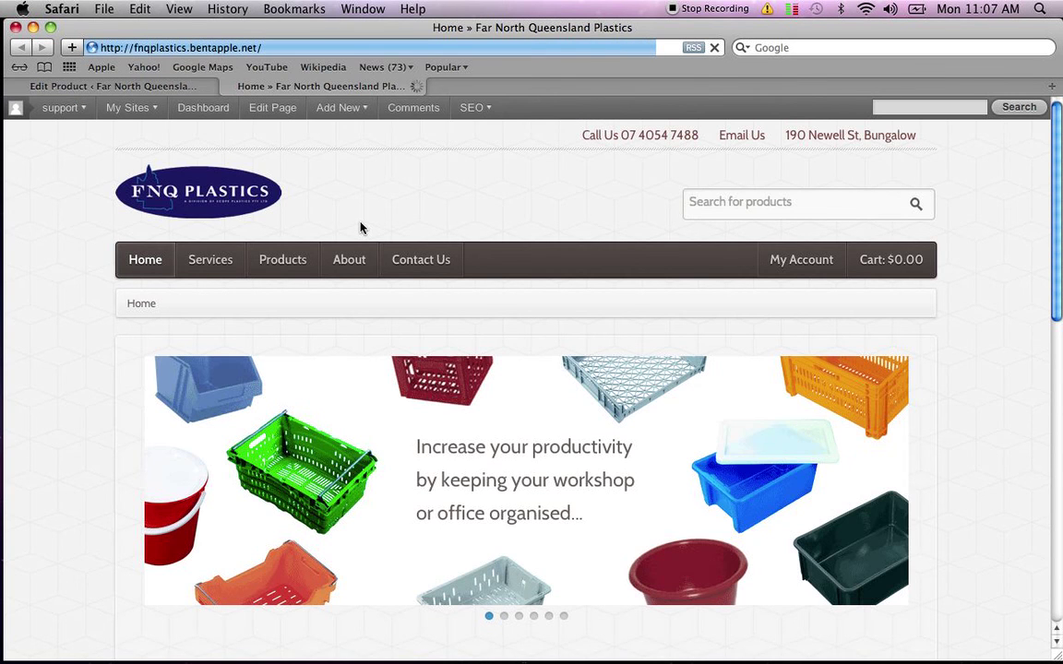
{"action": "left_click", "coordinate": [763, 204]}
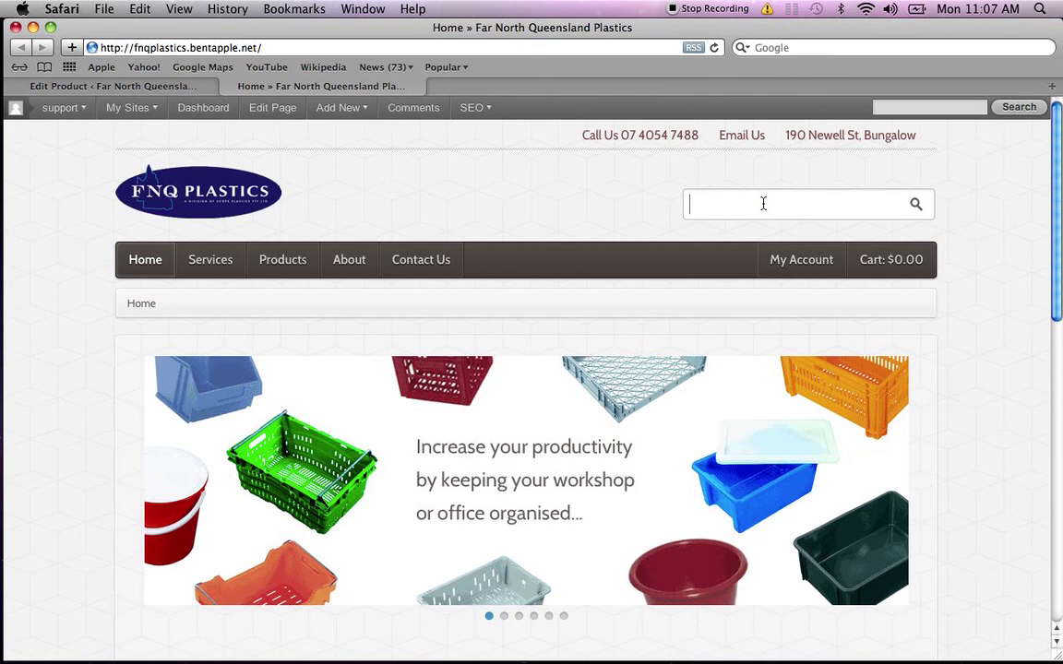
{"action": "type", "text": "fusion"}
{"action": "key", "text": "Return"}
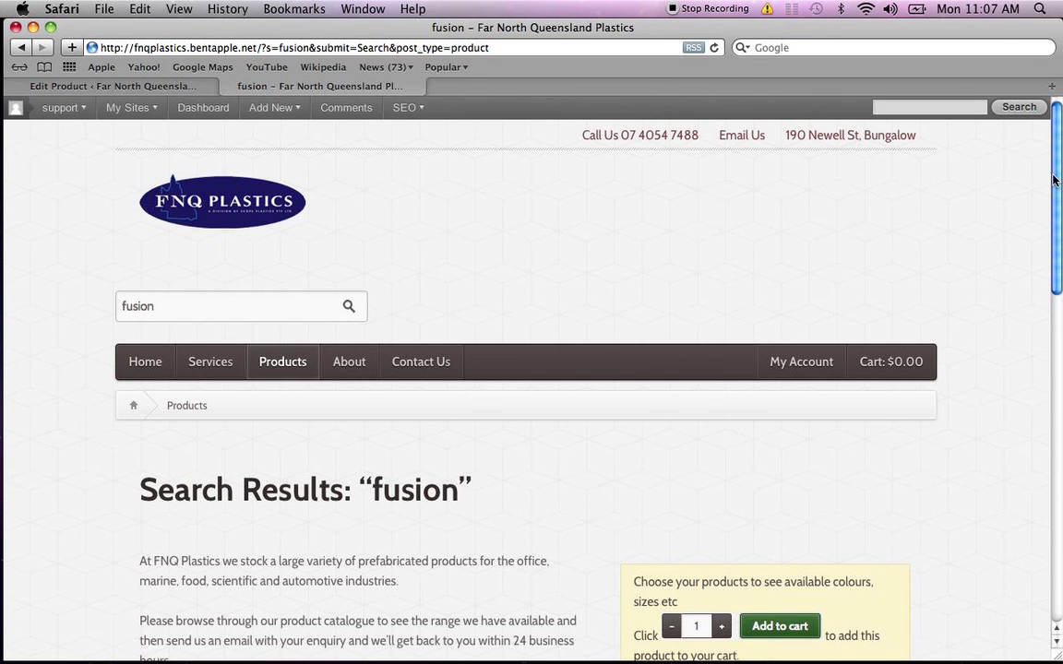
{"action": "left_click_drag", "start_coordinate": [1052, 182], "coordinate": [1051, 387]}
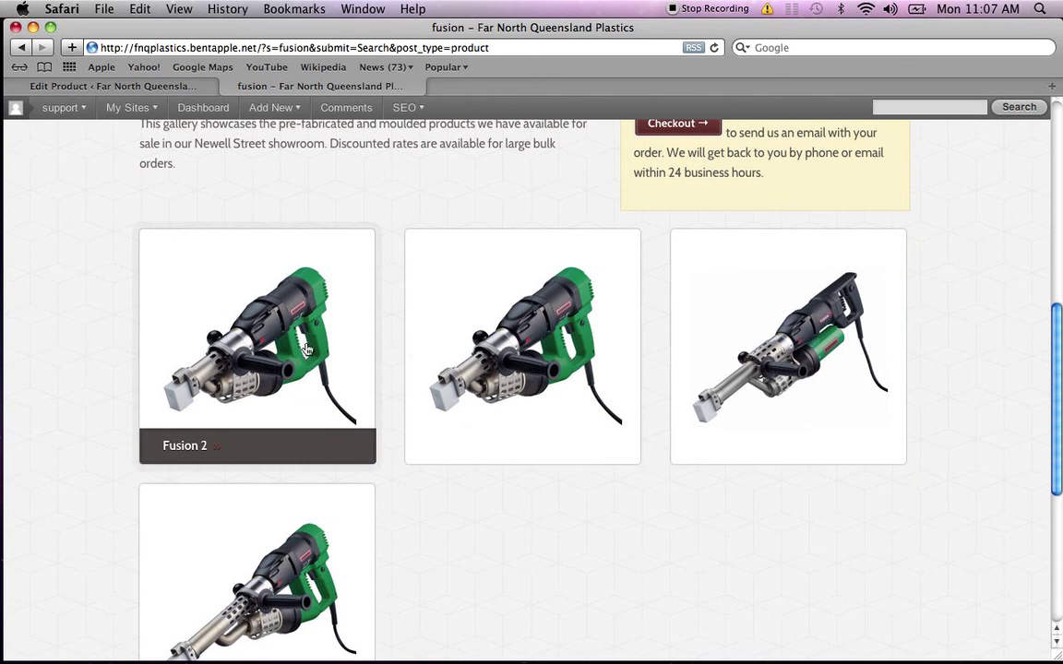
{"action": "left_click", "coordinate": [527, 354]}
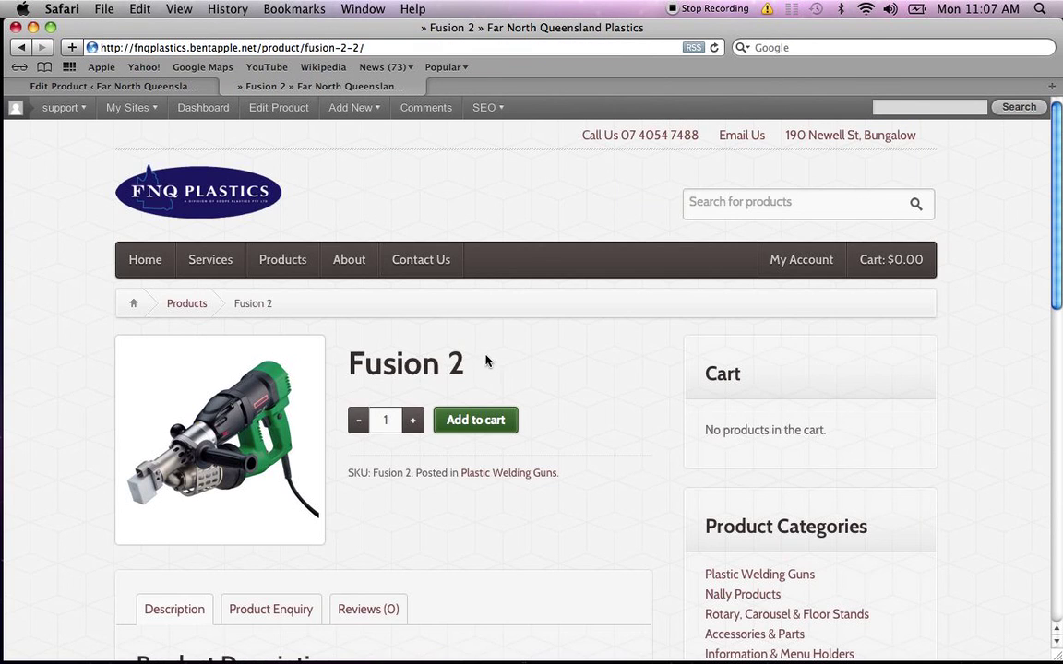
{"action": "left_click_drag", "start_coordinate": [461, 360], "coordinate": [357, 366]}
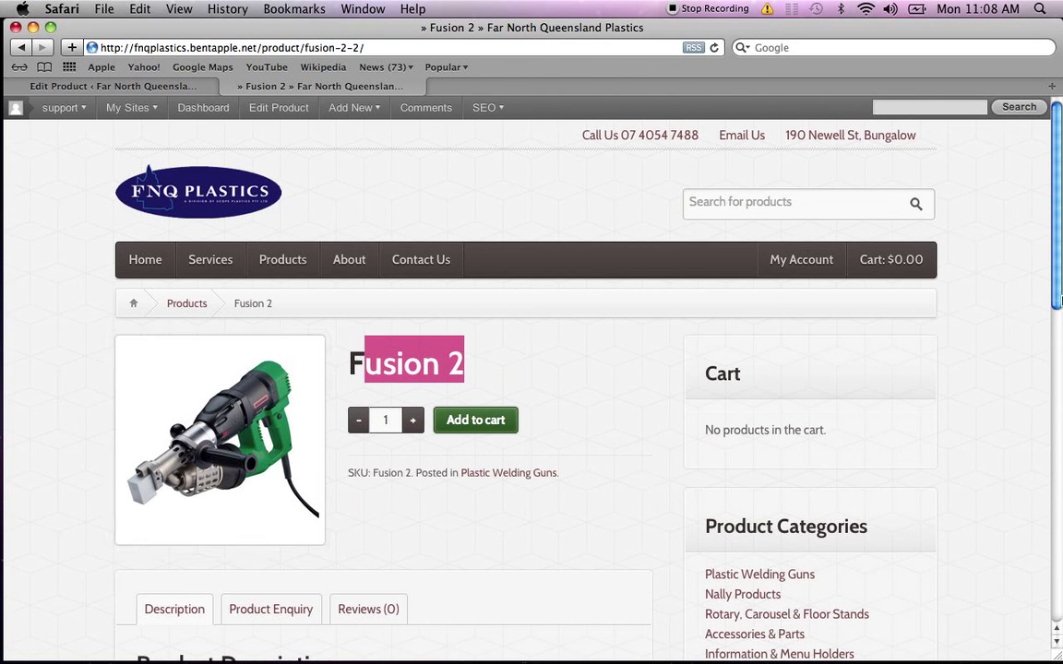
{"action": "left_click", "coordinate": [615, 420]}
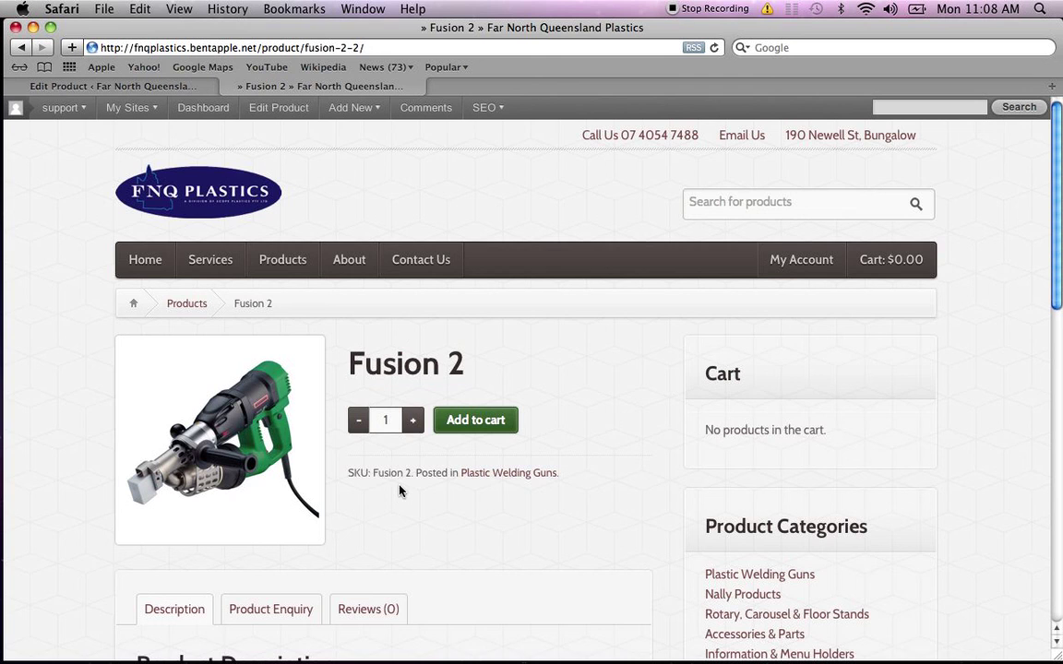
{"action": "left_click_drag", "start_coordinate": [378, 474], "coordinate": [401, 476]}
{"action": "left_click", "coordinate": [554, 445]}
Add a quantity of 5 of the Fusion 2 product to the cart and return to its edit page
{"action": "left_click", "coordinate": [414, 421]}
{"action": "left_click", "coordinate": [415, 421]}
{"action": "left_click_drag", "start_coordinate": [1060, 239], "coordinate": [1058, 328]}
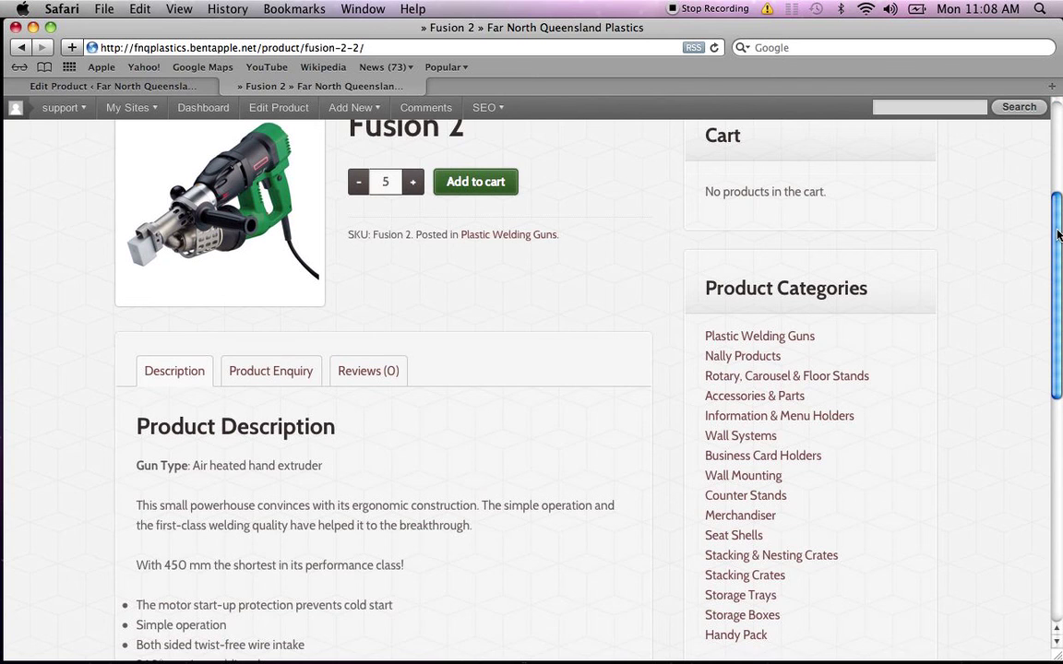
{"action": "left_click_drag", "start_coordinate": [1057, 234], "coordinate": [1058, 177]}
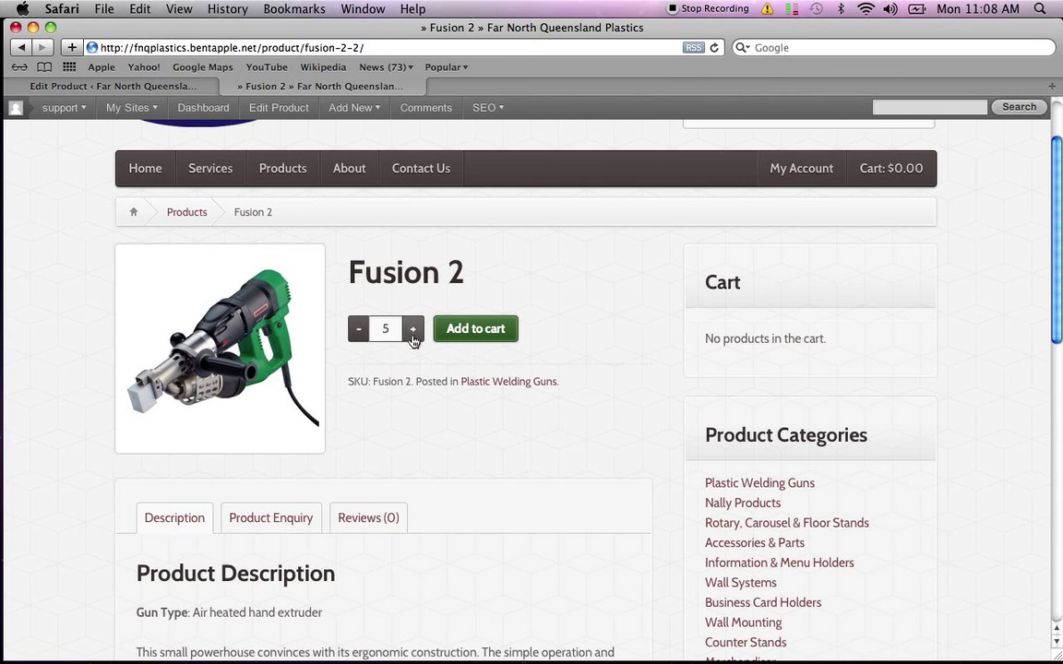
{"action": "left_click", "coordinate": [477, 334]}
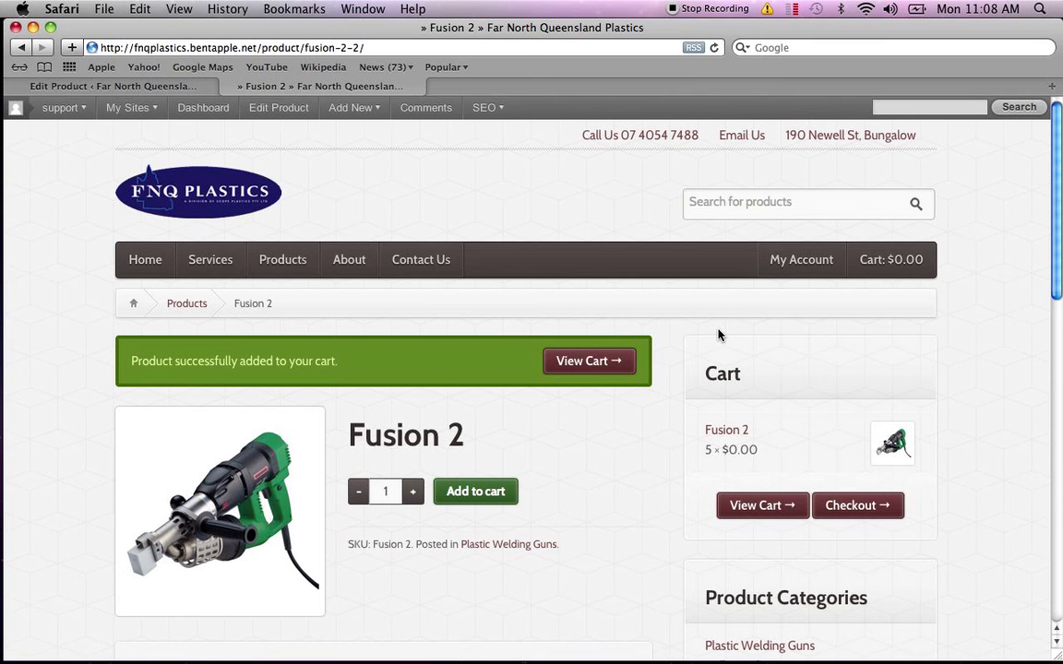
{"action": "left_click", "coordinate": [53, 86]}
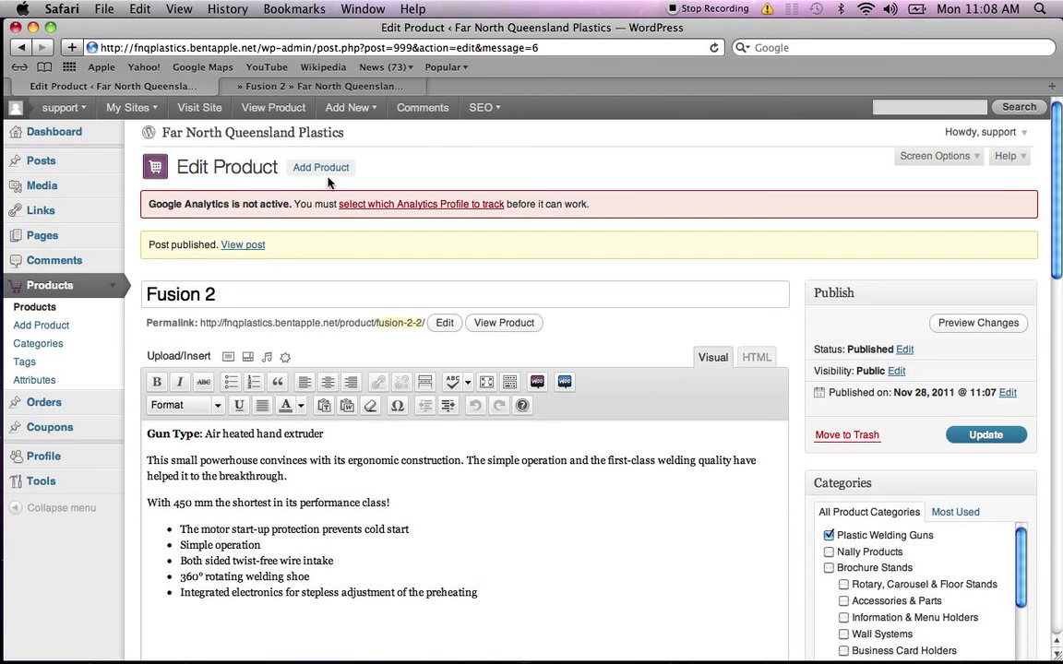